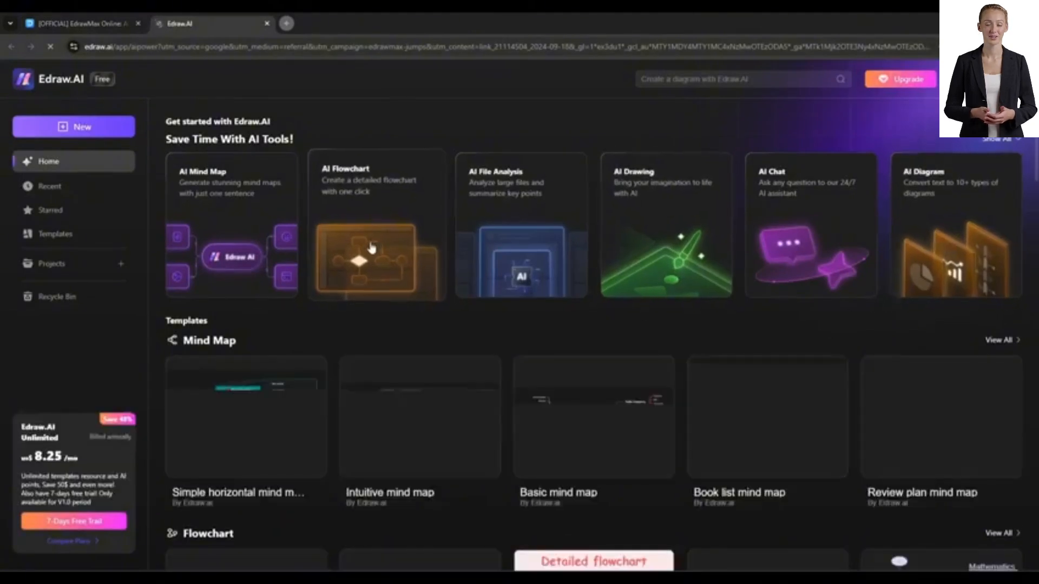
Step: Look through the diagram templates on the Edraw.AI home page, including the flowchart, architecture diagram and roadmap sections
scroll(378, 241, down, 5)
scroll(372, 247, down, 12)
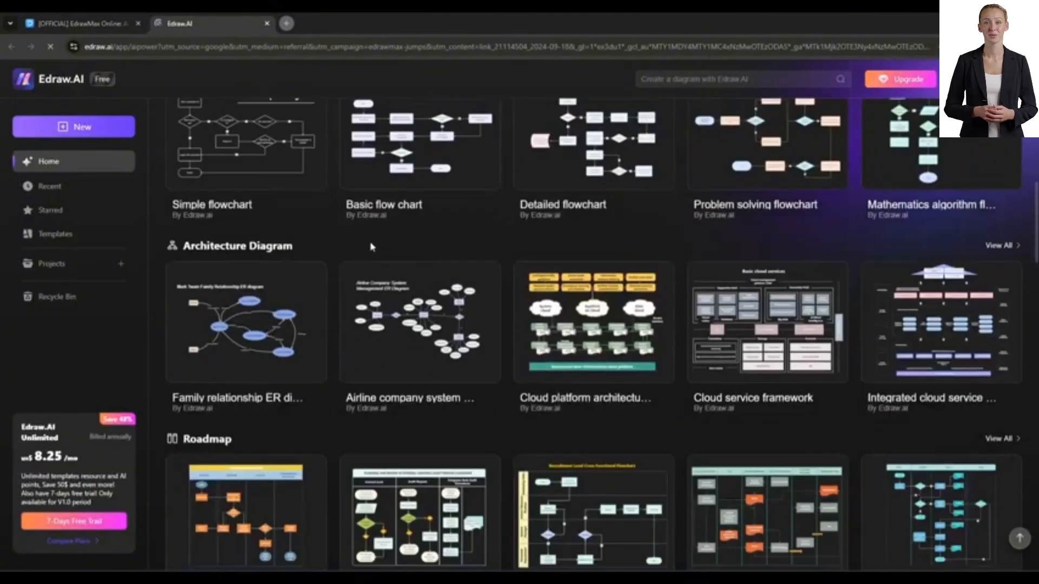
scroll(371, 247, up, 10)
scroll(372, 247, up, 7)
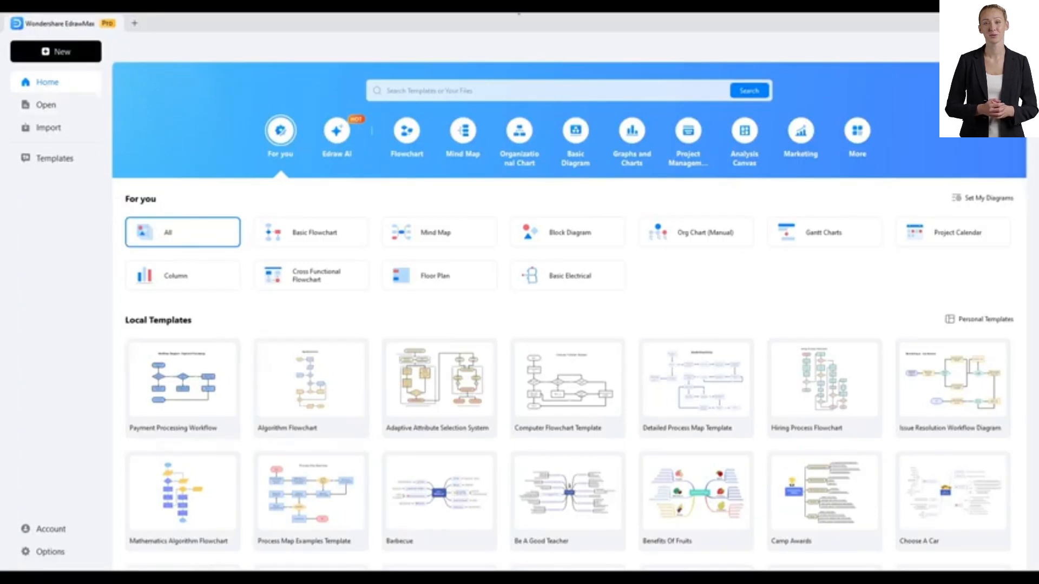
Step: Browse the diagram template categories from Flowchart through Marketing, plus the Map and Edraw AI categories
click(407, 134)
click(477, 137)
click(519, 133)
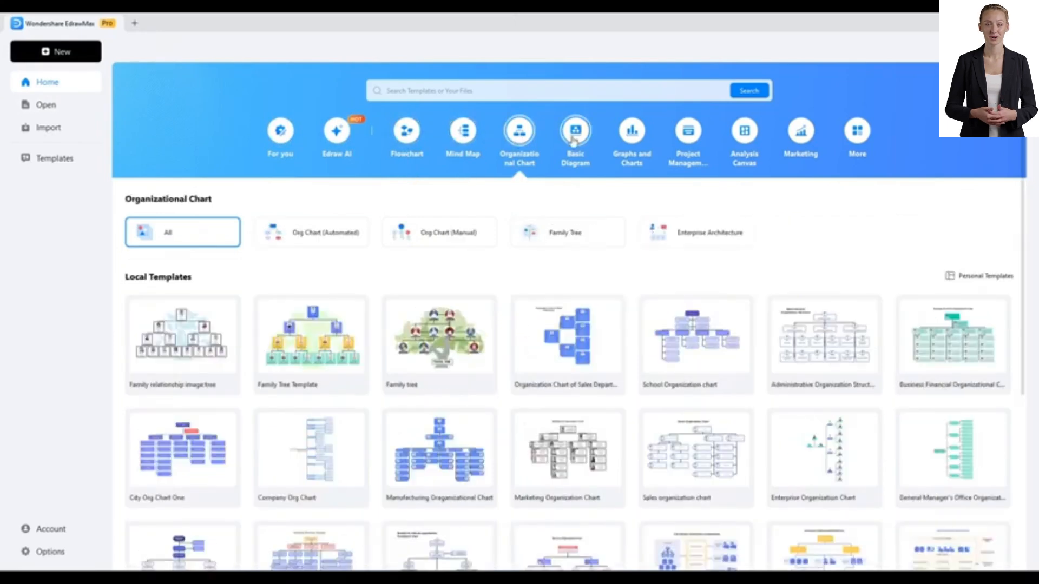
click(575, 133)
click(628, 135)
click(688, 134)
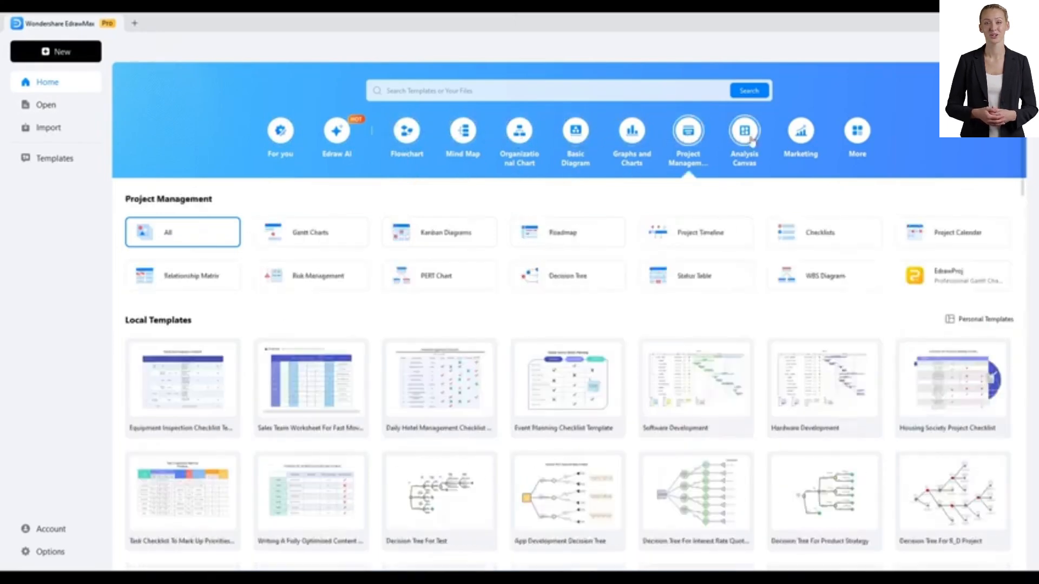
click(744, 133)
click(806, 144)
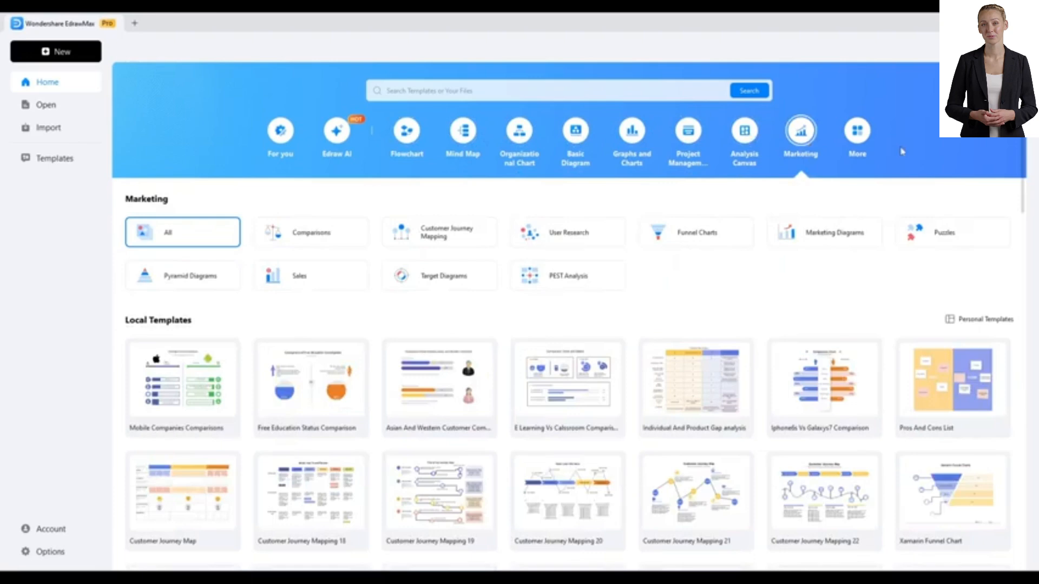
click(865, 134)
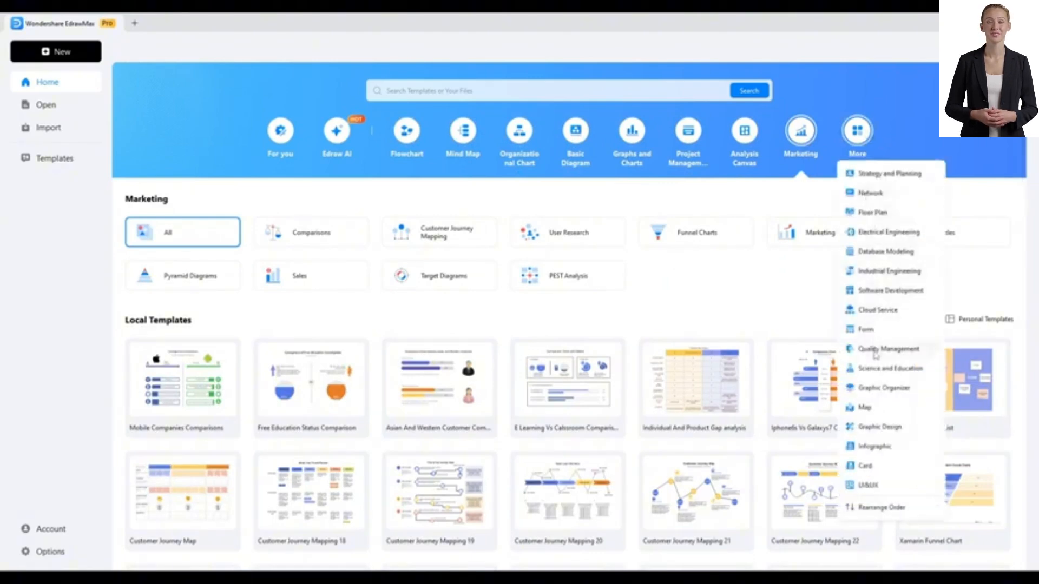
click(869, 406)
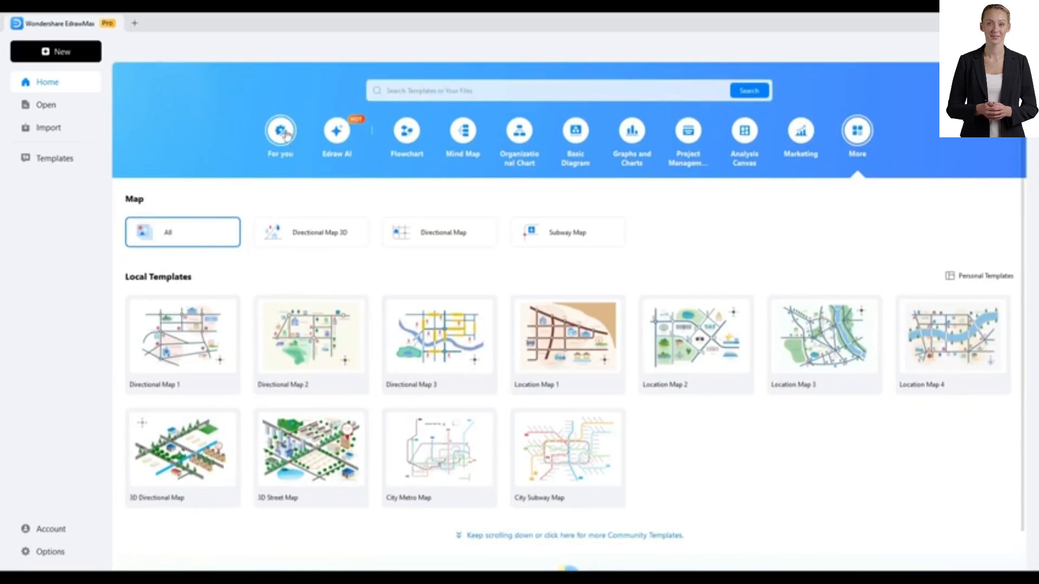
click(347, 141)
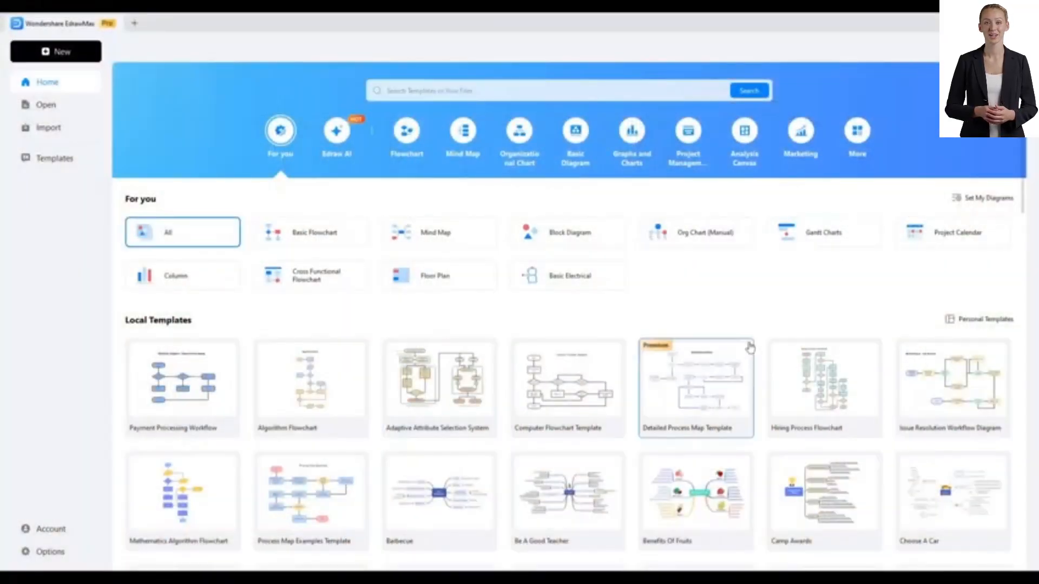
Step: Open the Floor Plan category and look through its local templates
click(861, 136)
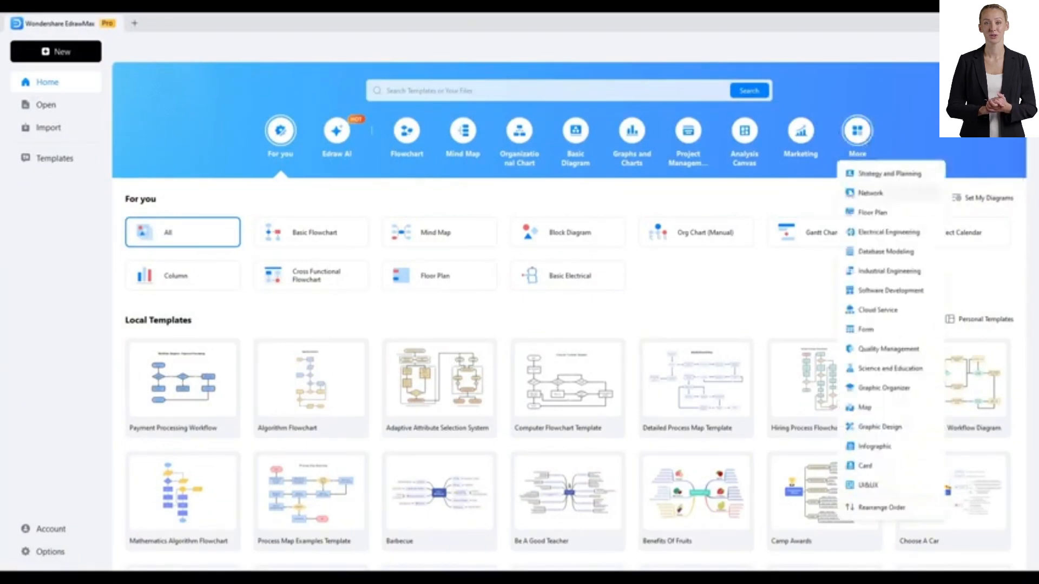
click(868, 213)
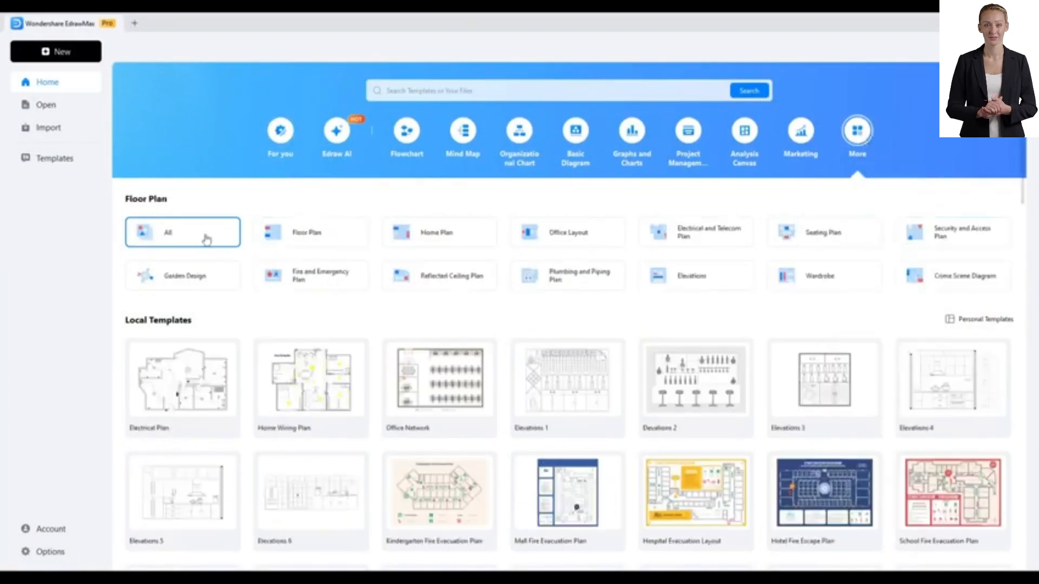
scroll(654, 492, down, 7)
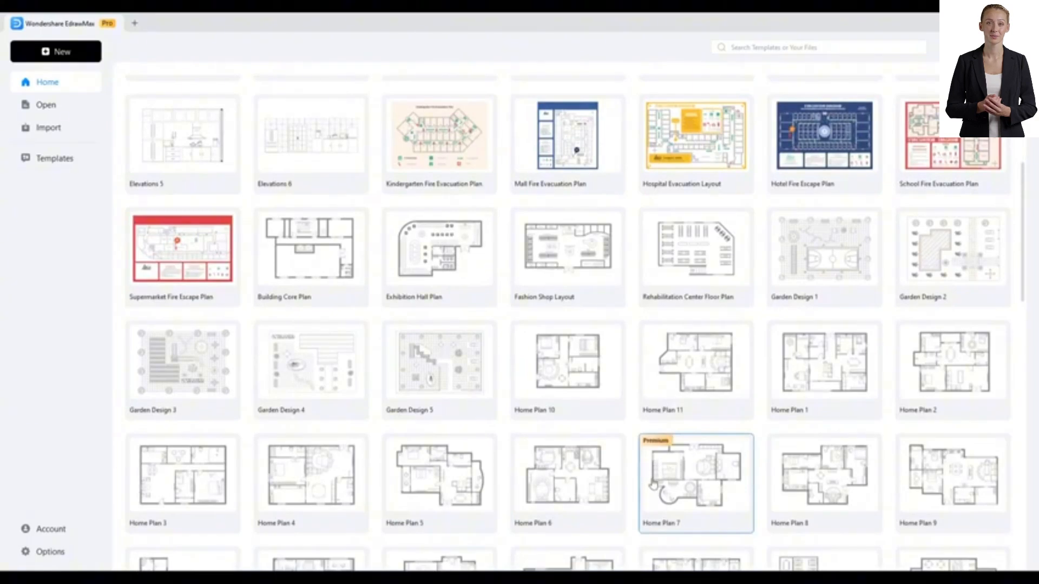
scroll(654, 484, down, 3)
scroll(623, 476, up, 9)
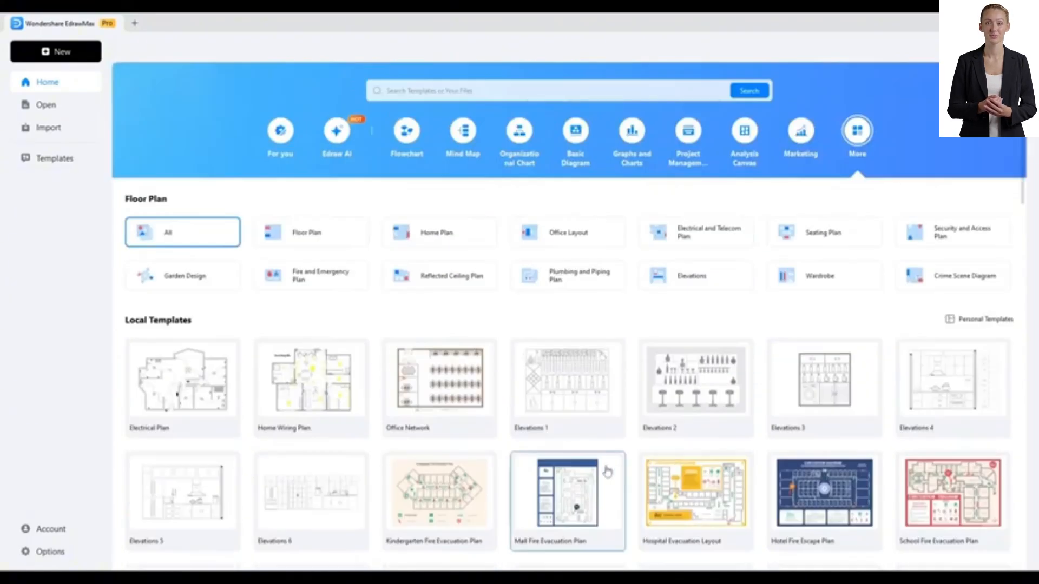
Step: Look at the templates for the Home Plan, Office Layout, Electrical and Telecom Plan, Seating Plan, Wardrobe and Garden Design types
click(475, 241)
click(574, 239)
click(720, 240)
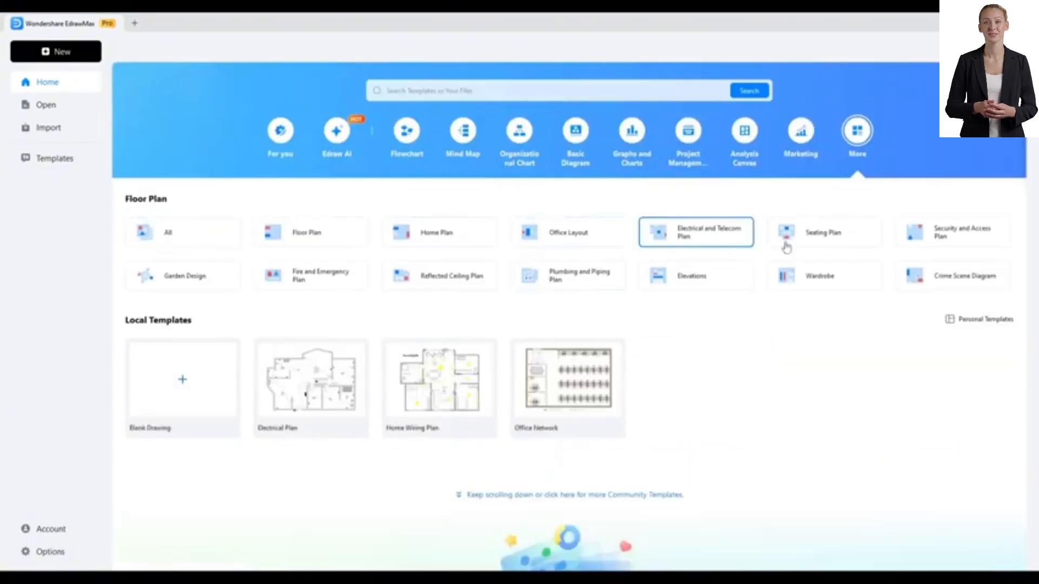
click(786, 247)
click(812, 276)
click(184, 276)
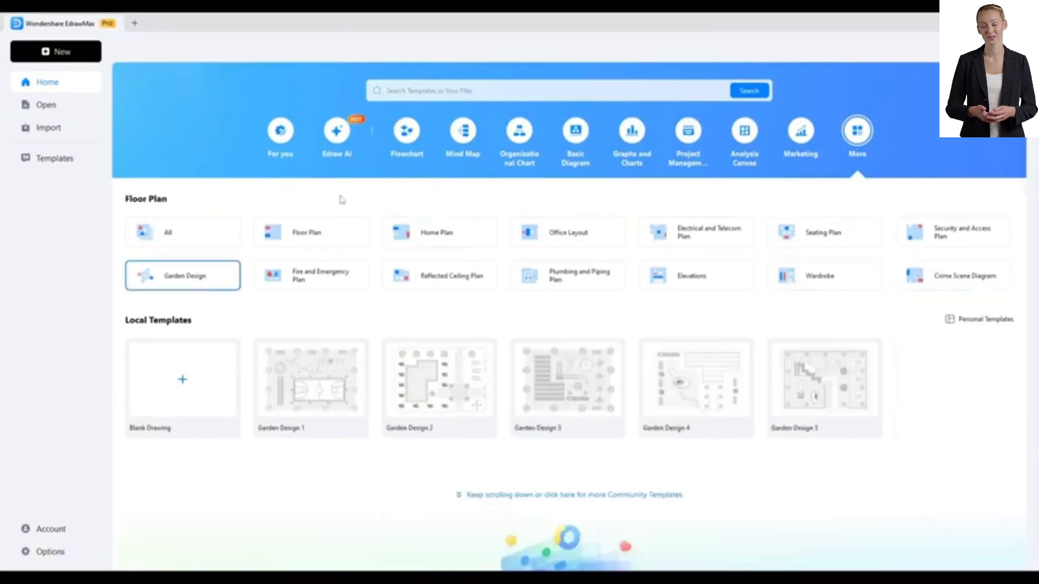
Step: Create a blank drawing of the Floor Plan type
click(303, 233)
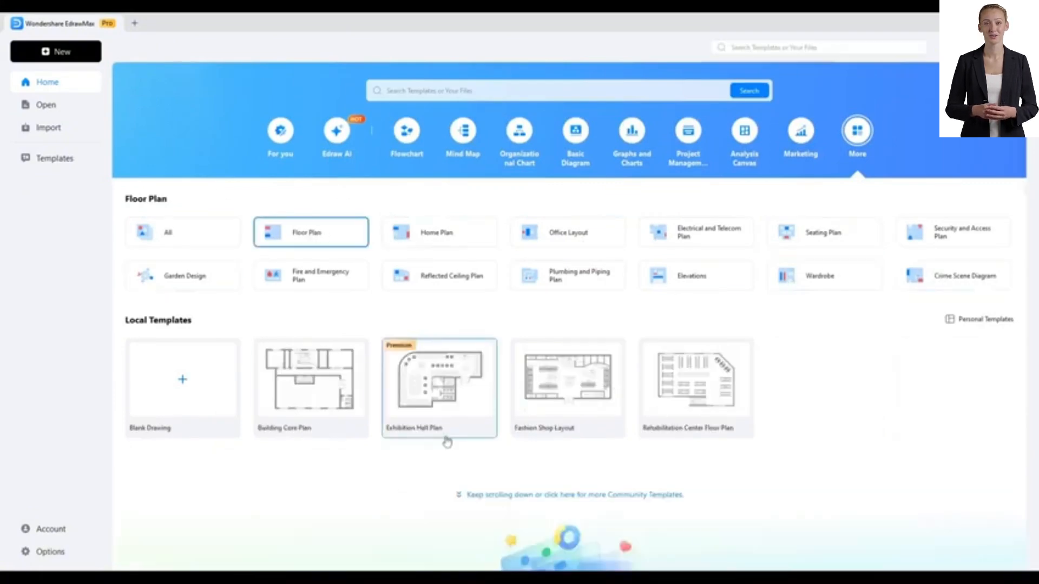
click(200, 373)
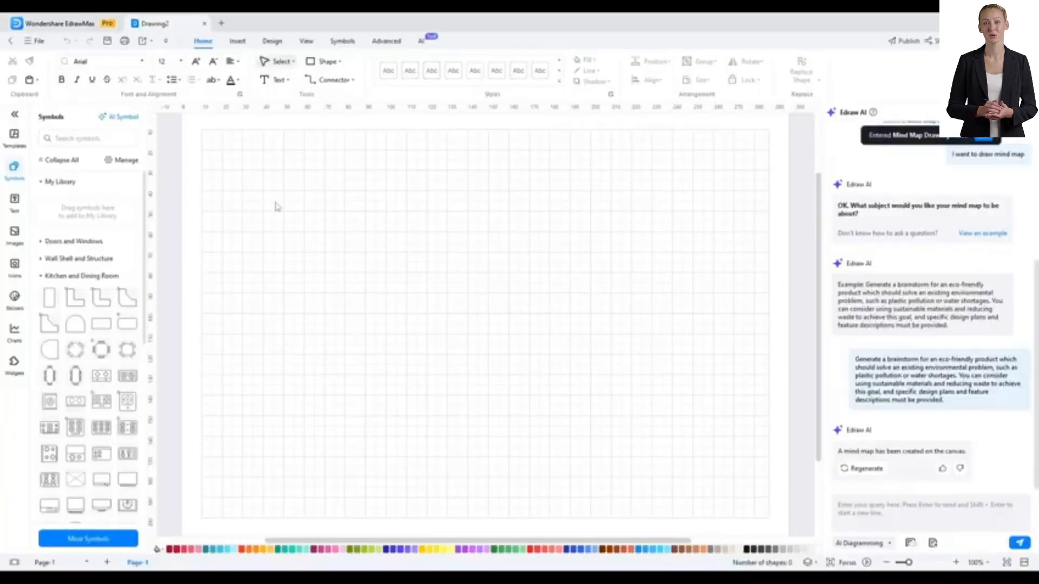
Step: Examine the Doors and Windows, Wall Shell and Structure, and Kitchen and Dining Room symbol libraries, leaving only the wall symbols expanded
click(41, 276)
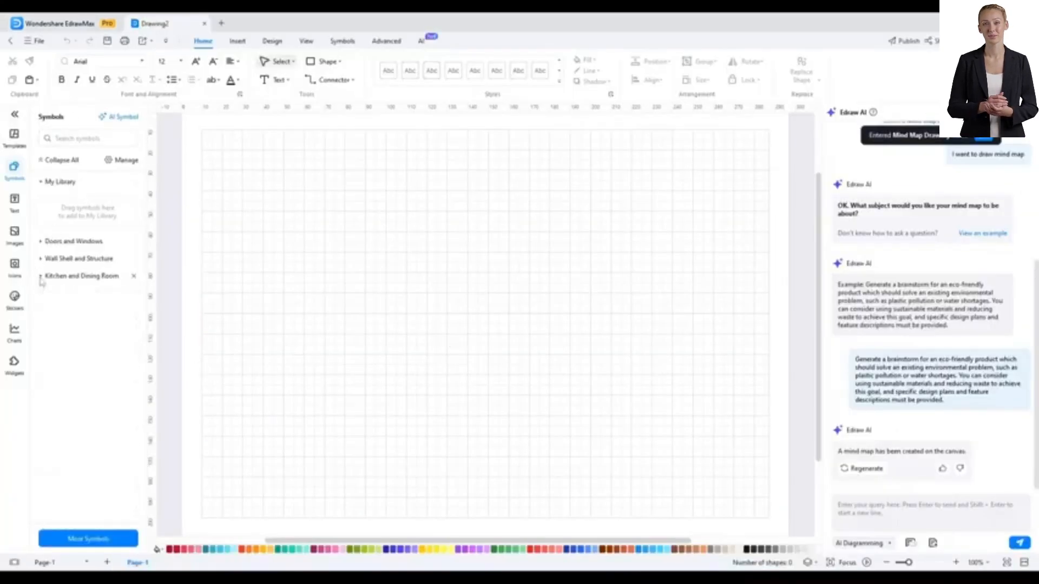
click(44, 242)
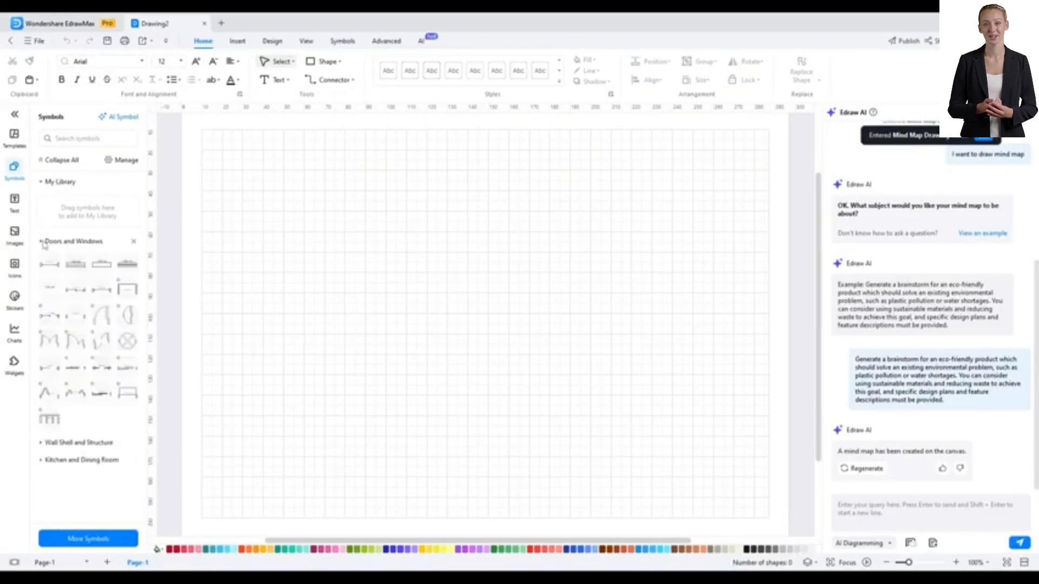
click(40, 444)
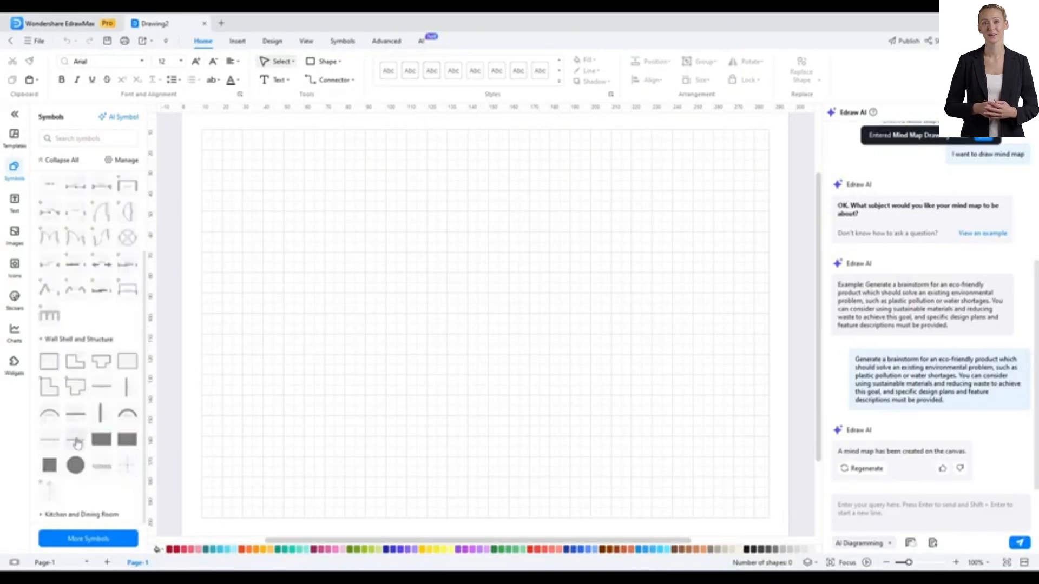
click(41, 514)
scroll(73, 429, up, 5)
click(41, 242)
click(41, 434)
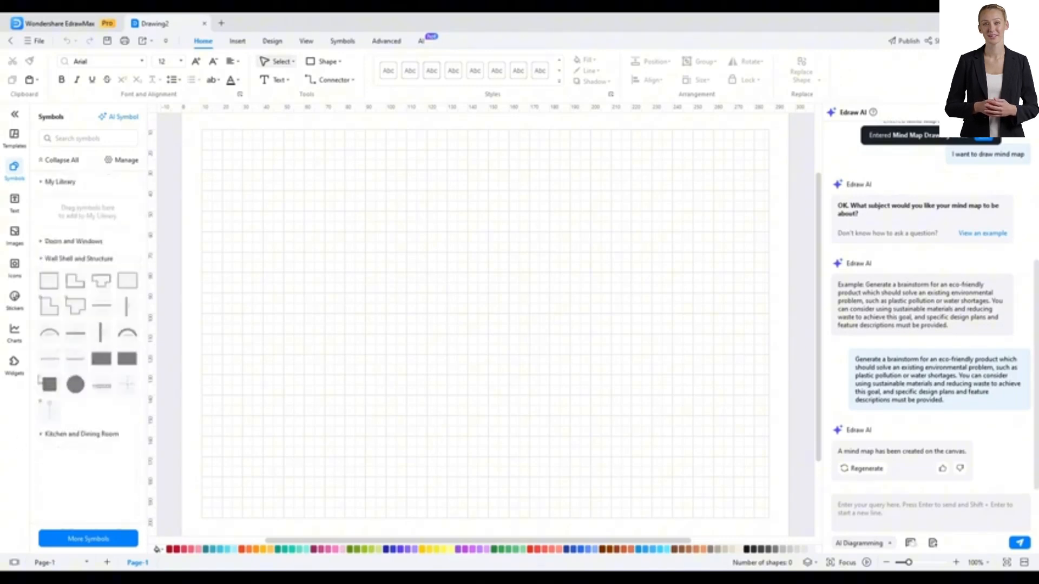
Step: Place a rectangular room outline in the middle of the page and widen it toward the right
drag(49, 281, 477, 325)
drag(628, 326, 736, 326)
click(771, 330)
Step: Add a door and a window symbol inside the room, moving the window between the left wall and the door
click(41, 242)
drag(101, 315, 413, 254)
drag(50, 264, 466, 259)
drag(484, 260, 382, 273)
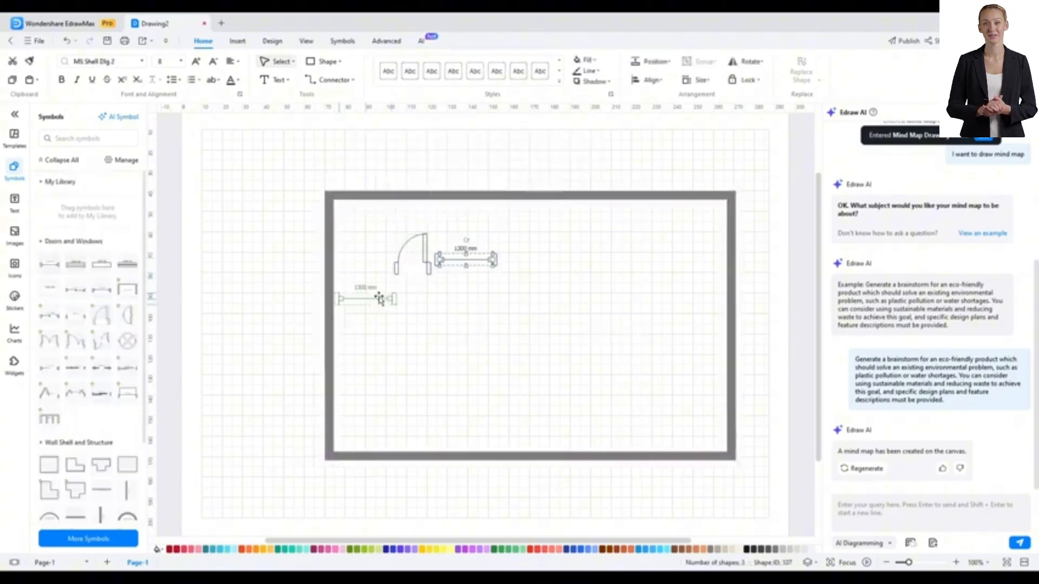
Step: Place an L-shaped room outline inside the rectangular room and resize it to fit the lower-left corner
scroll(88, 378, down, 1)
drag(75, 400, 478, 328)
drag(626, 220, 506, 308)
click(549, 295)
scroll(90, 323, down, 1)
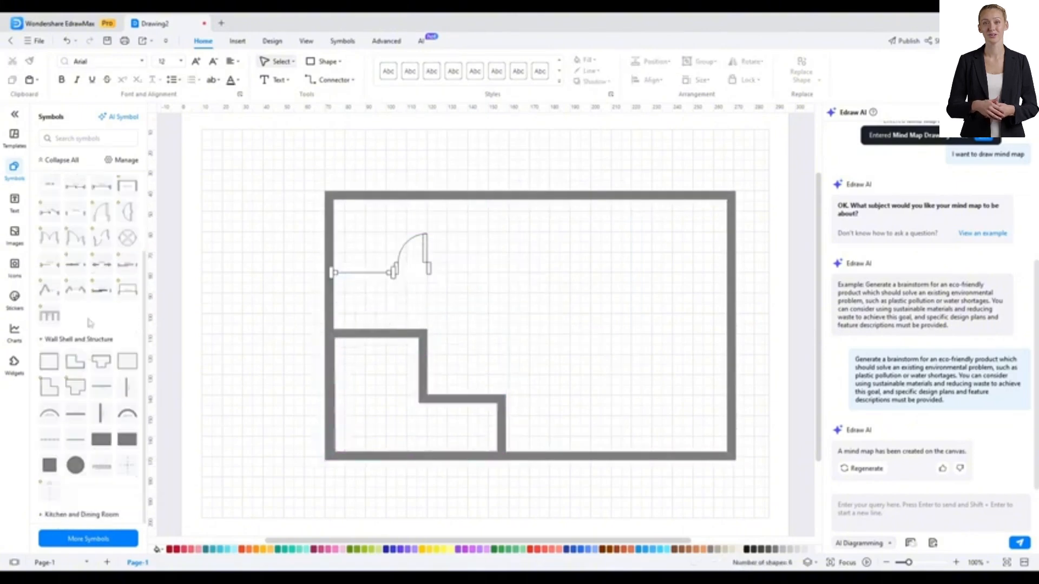
scroll(92, 340, up, 3)
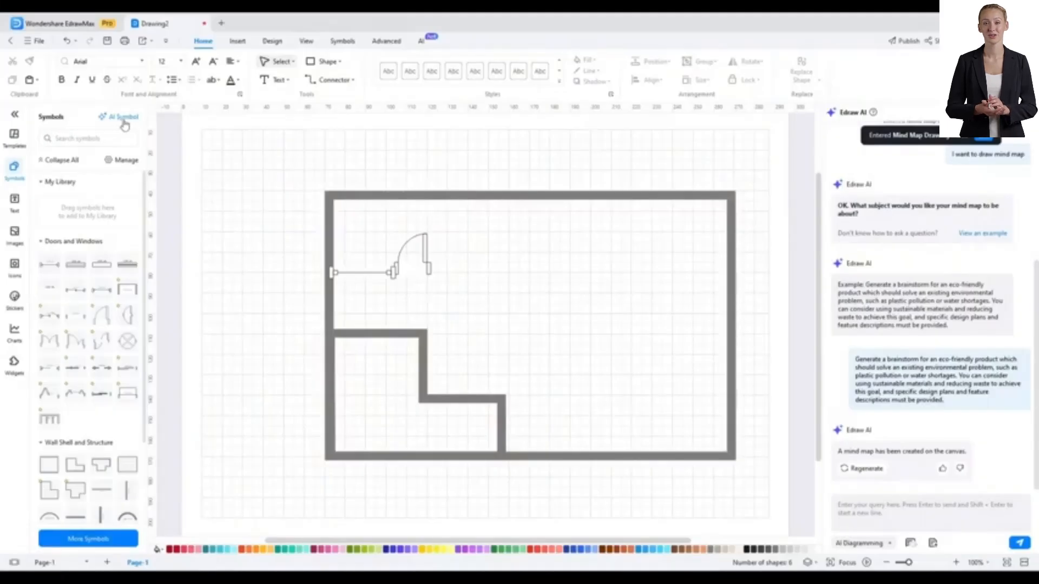
Step: Open the AI symbol generator and view its Image to Image mode, ending in Text to Image mode
click(124, 118)
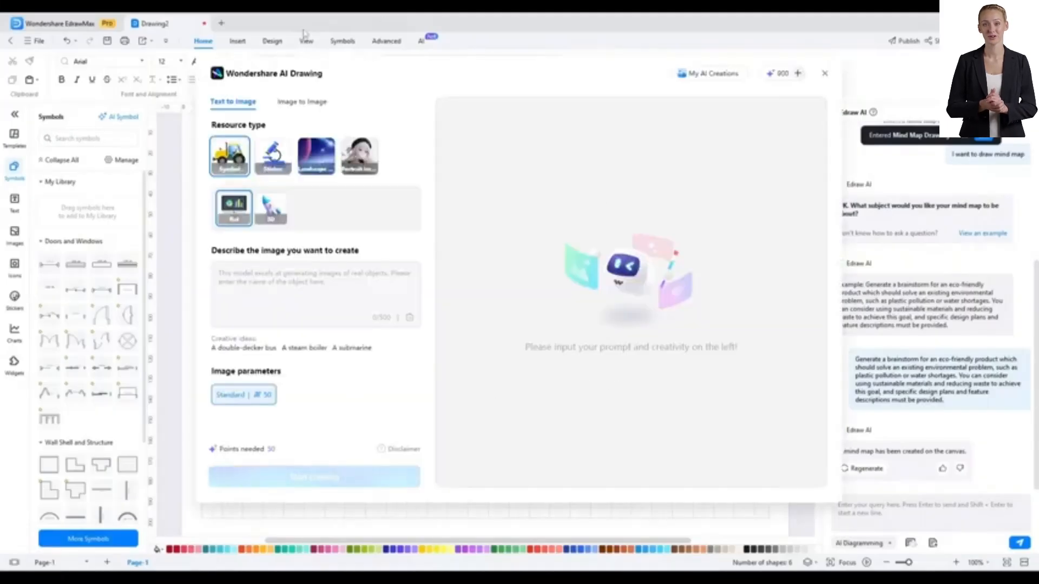
drag(293, 84, 264, 104)
triple_click(271, 95)
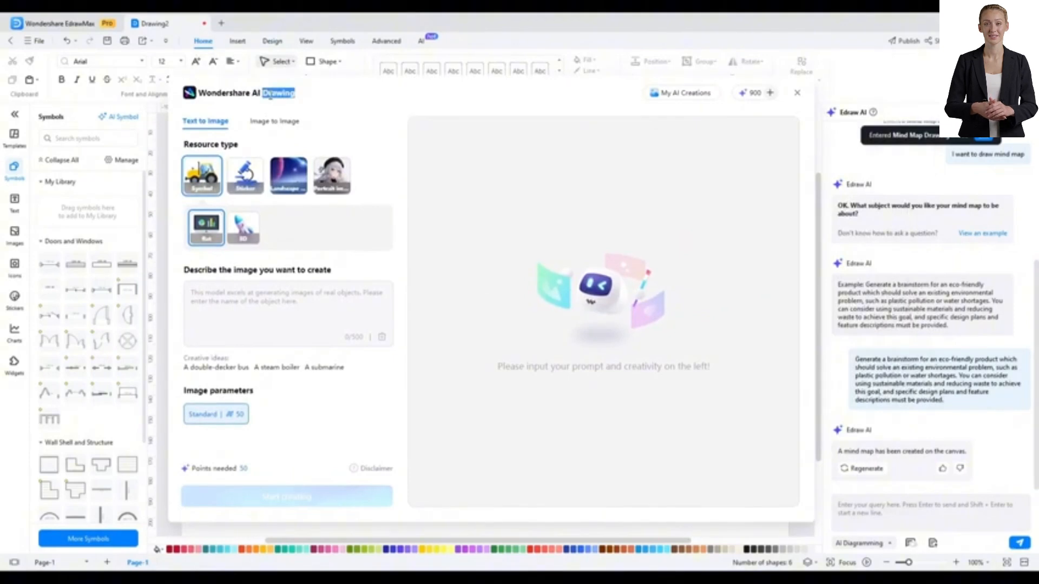
click(264, 95)
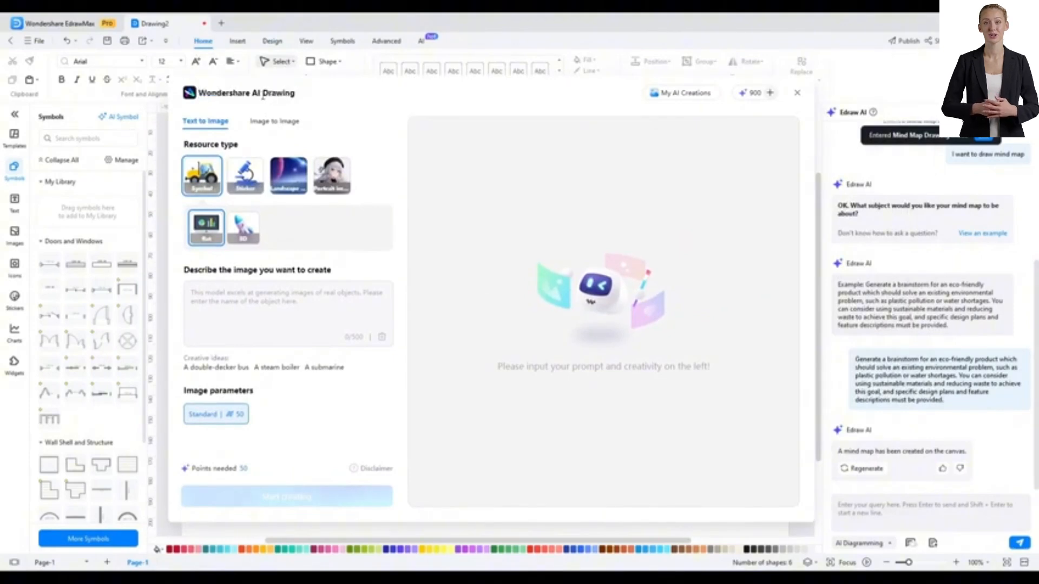
click(287, 124)
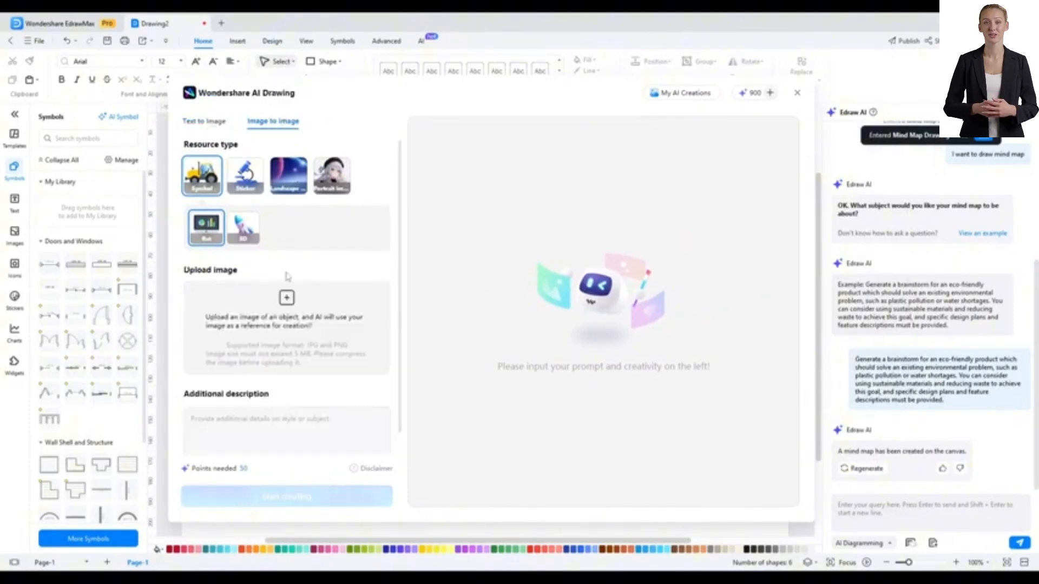
click(197, 122)
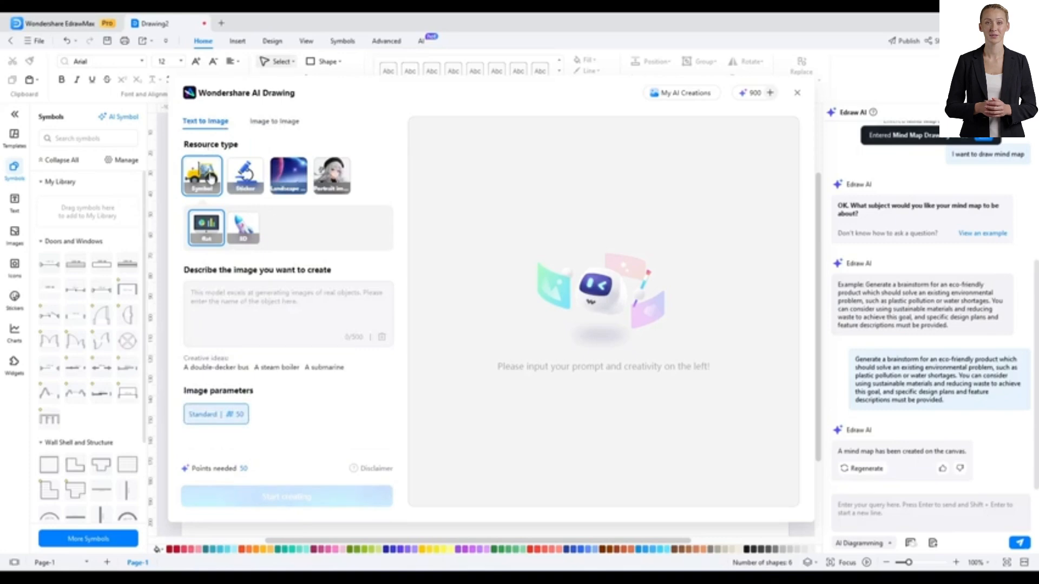
Step: Look at the Sticker, Landscape and Portrait resource types and the 3D symbol style, ending on Symbol with its first style
click(248, 173)
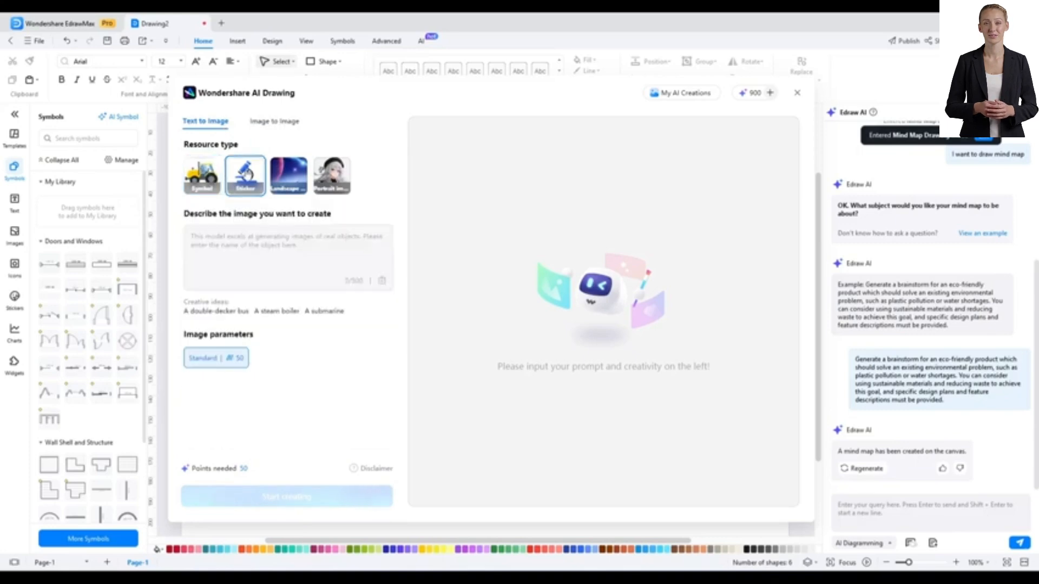
click(293, 185)
click(329, 180)
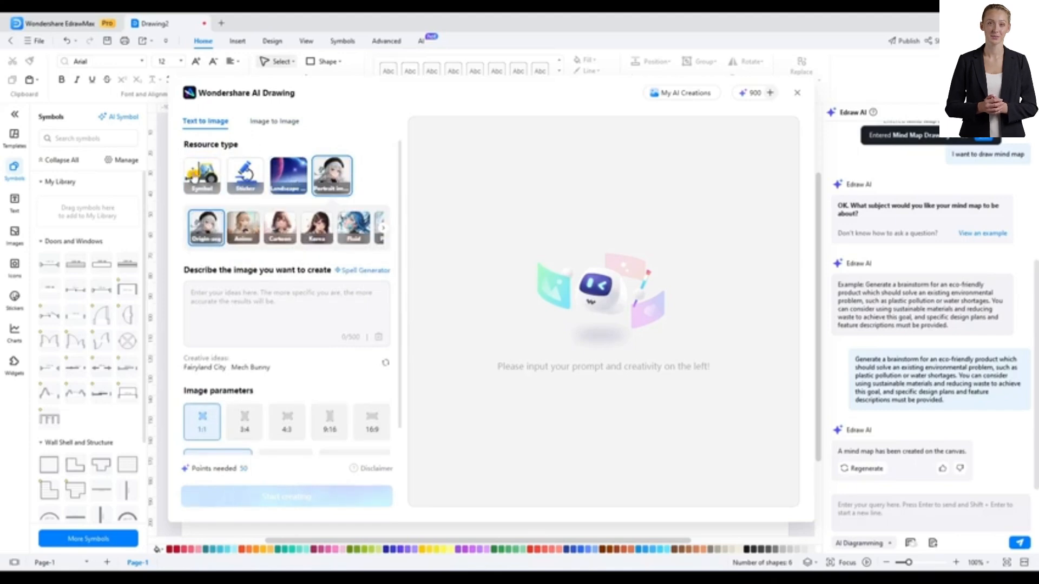
click(194, 179)
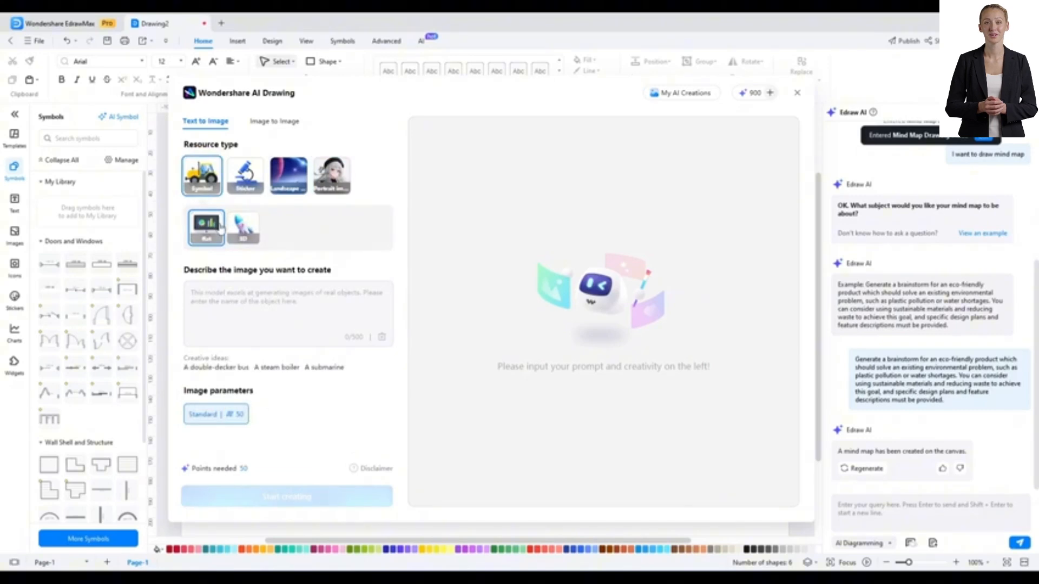
click(244, 232)
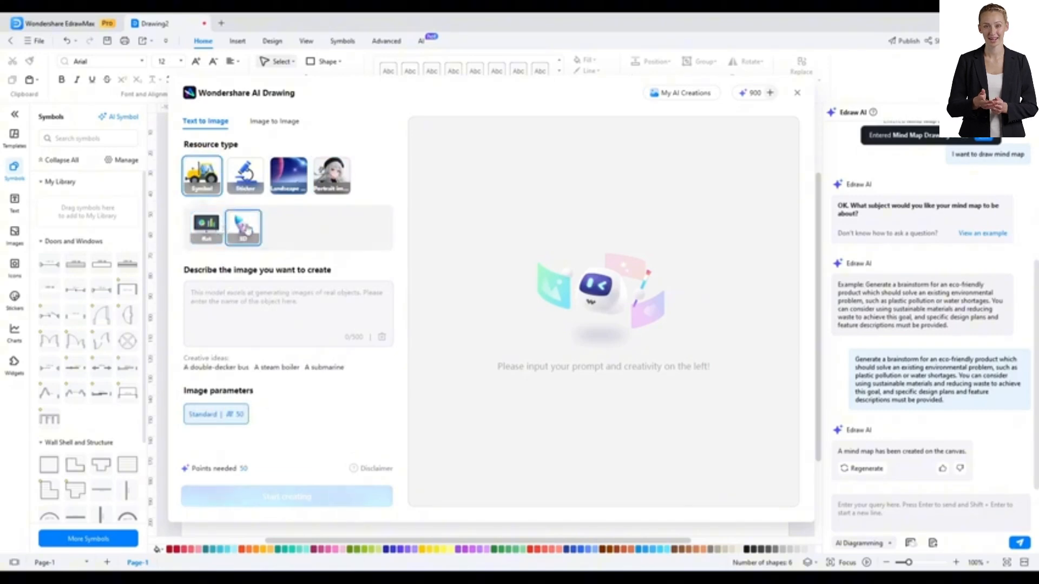
click(209, 233)
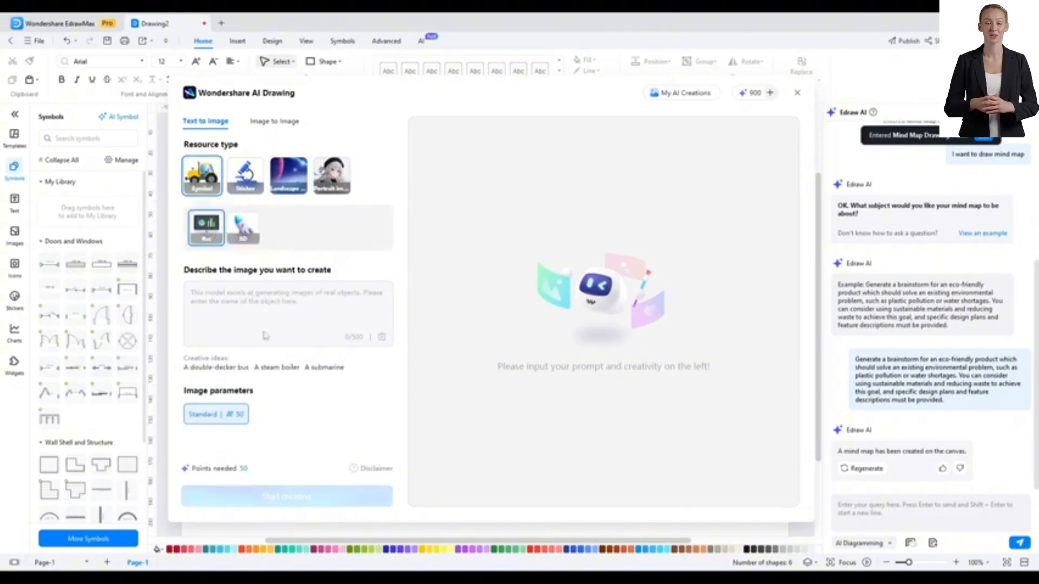
Step: Generate AI symbol images for the prompt "hospital bed" and save the green-ended bed as a JPEG in Pictures
click(230, 321)
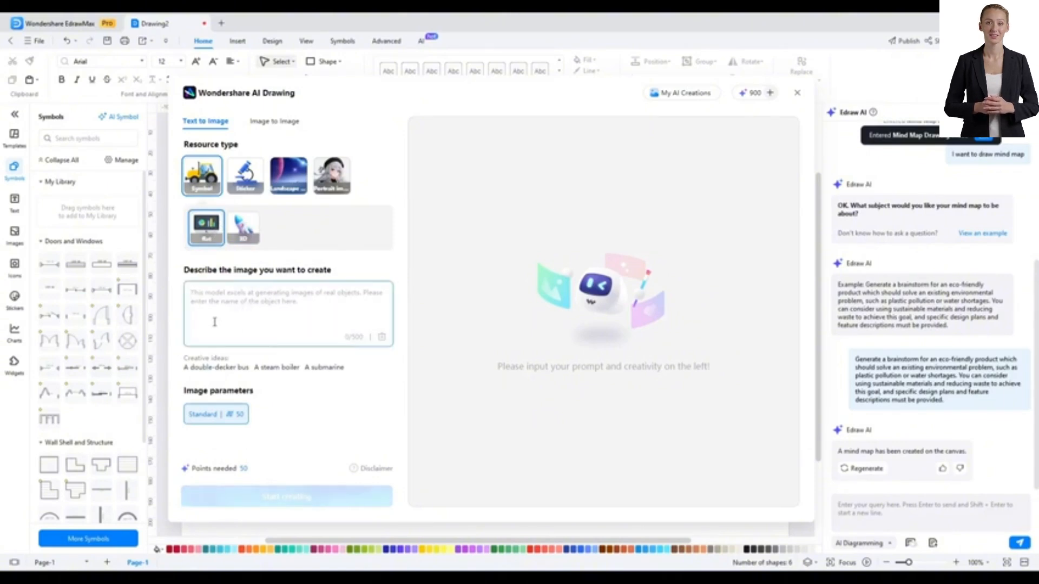
text(hospita)
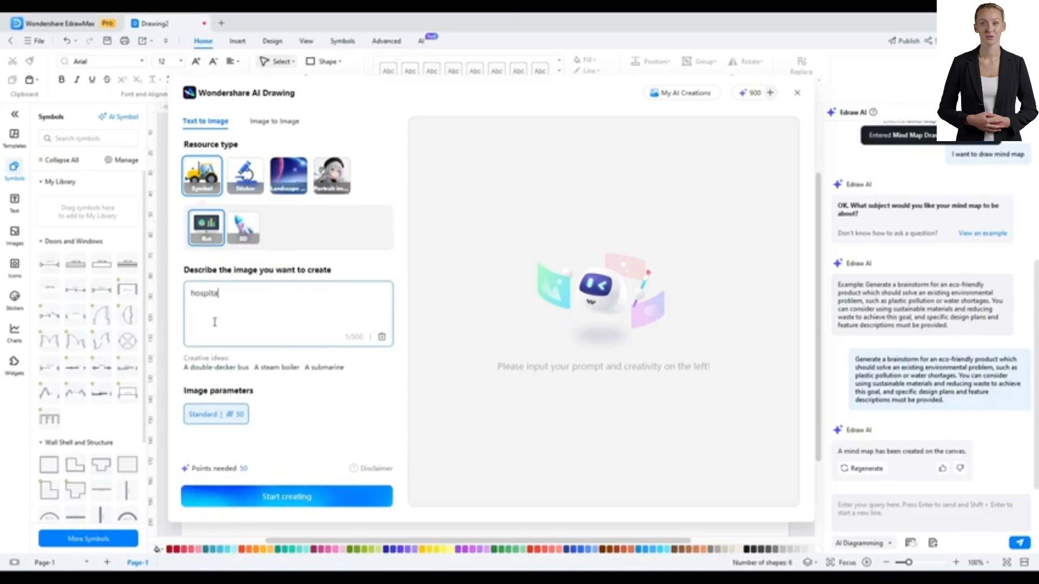
text(l bed)
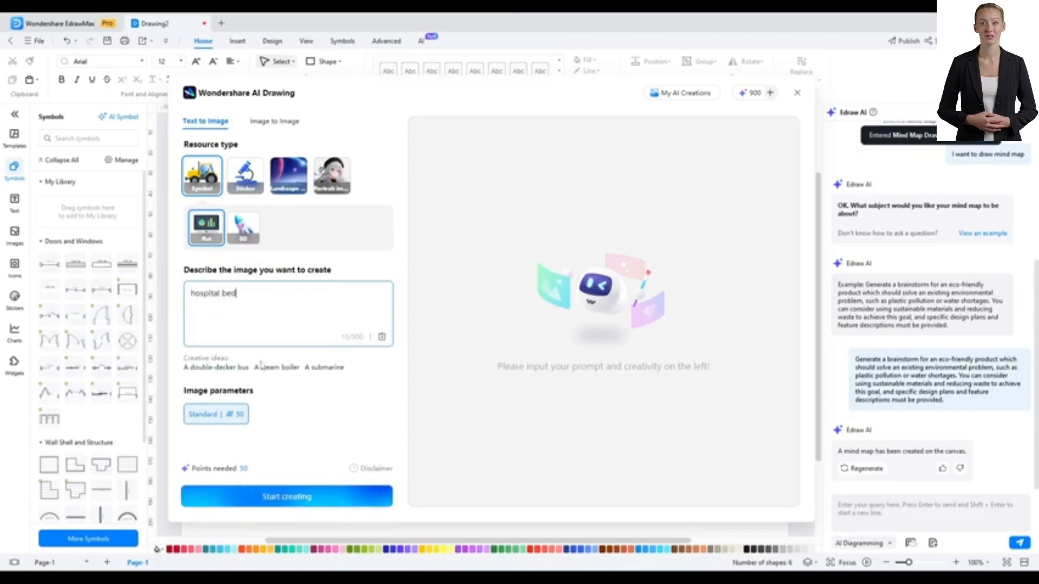
click(269, 502)
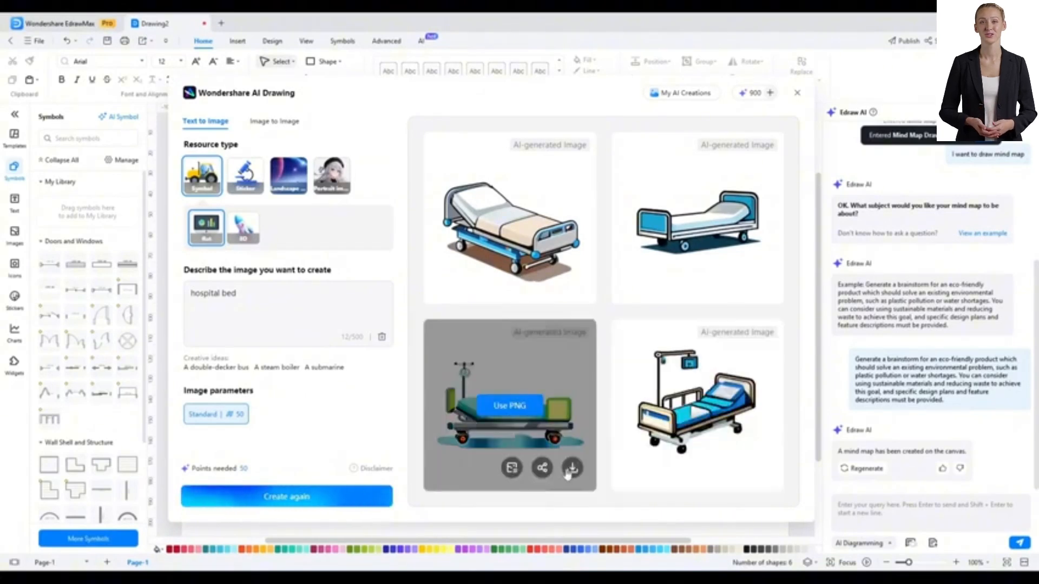
click(571, 468)
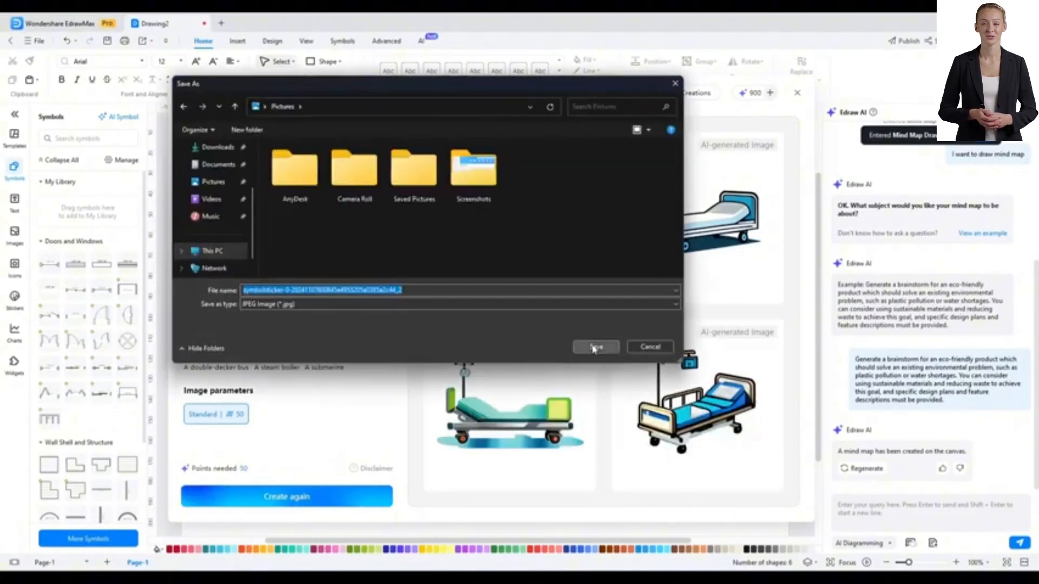
click(595, 347)
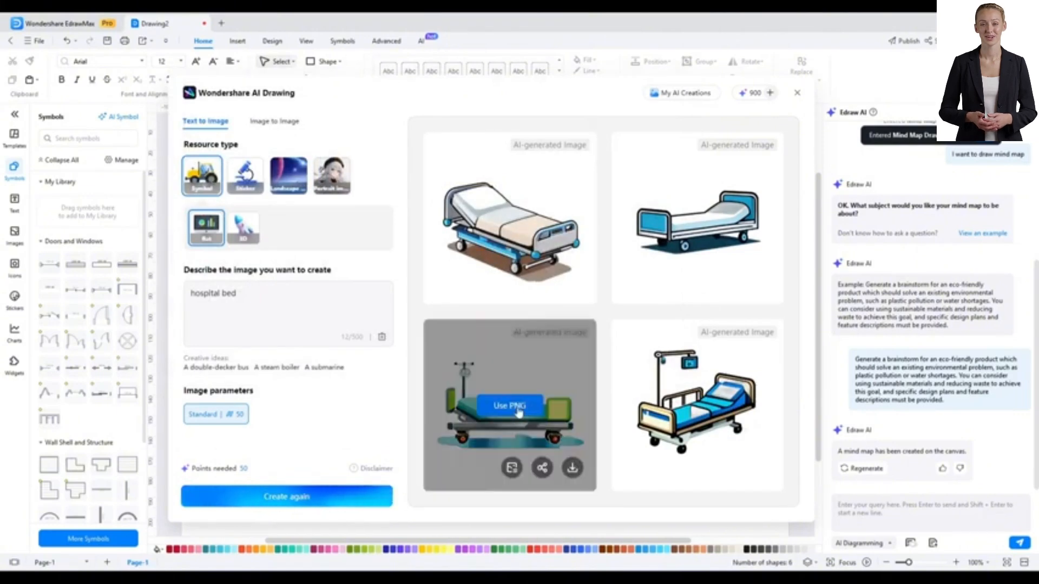
Step: Insert the green-ended hospital bed into the drawing as a PNG, shrink it and place it inside the L-shaped room
click(518, 409)
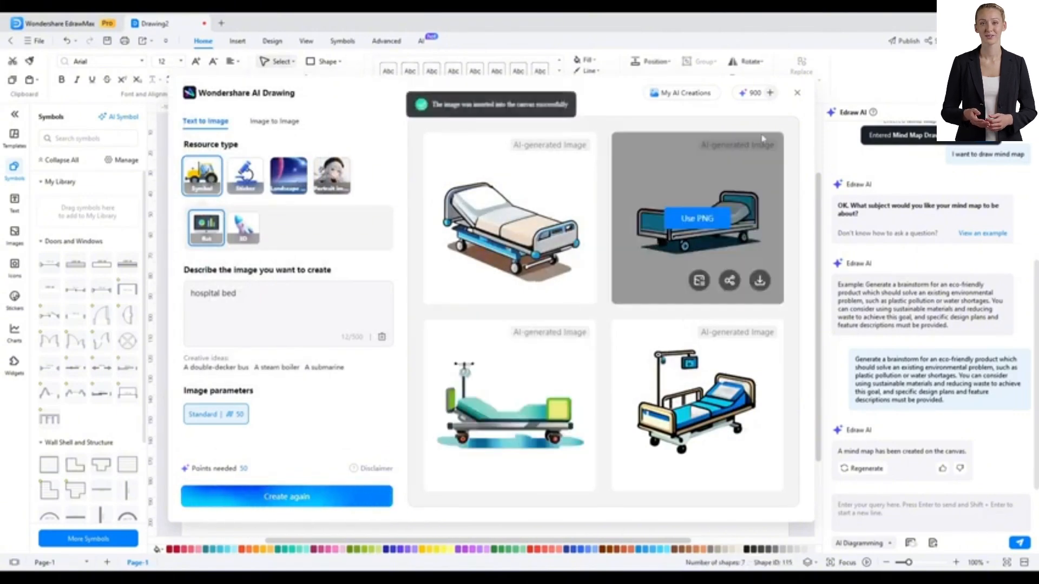
click(797, 92)
mouse_move(496, 312)
mouse_down()
mouse_move(389, 418)
mouse_move(402, 405)
mouse_up()
drag(376, 434, 376, 424)
Step: Add the three-panel symbol from the Doors and Windows library to the lower-right corner of the rectangular room
scroll(106, 317, down, 3)
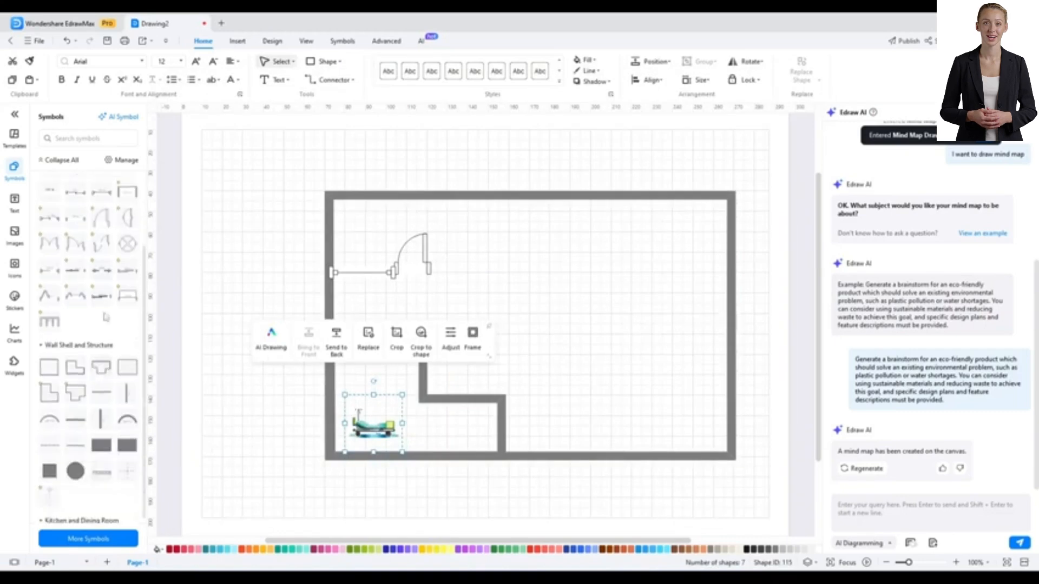
scroll(105, 317, up, 1)
drag(49, 348, 693, 440)
click(754, 454)
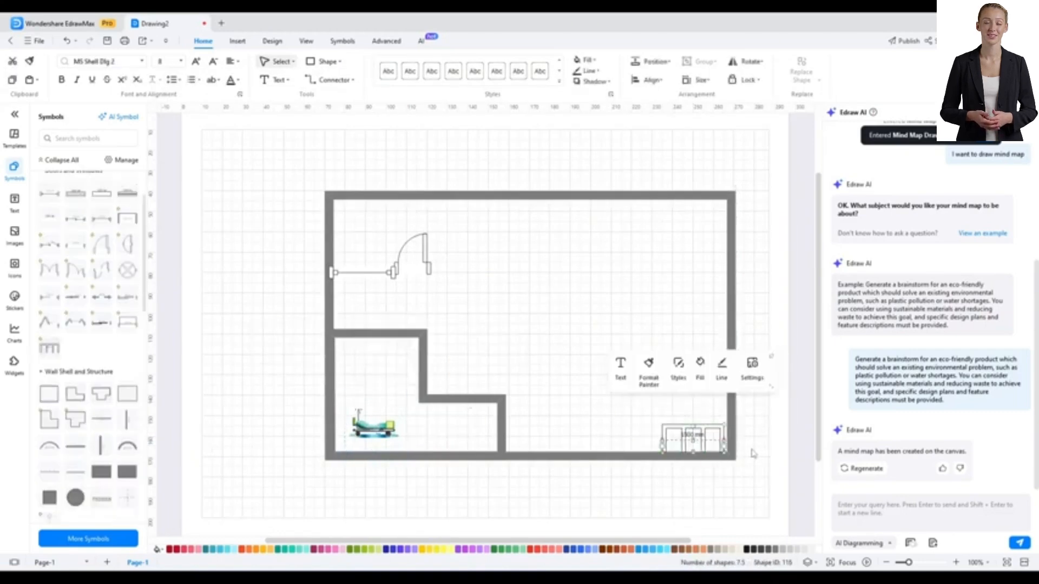
click(753, 453)
Step: Add a small round symbol from the furniture and fixture library at the lower-left corner of the three-panel symbol
scroll(87, 379, down, 5)
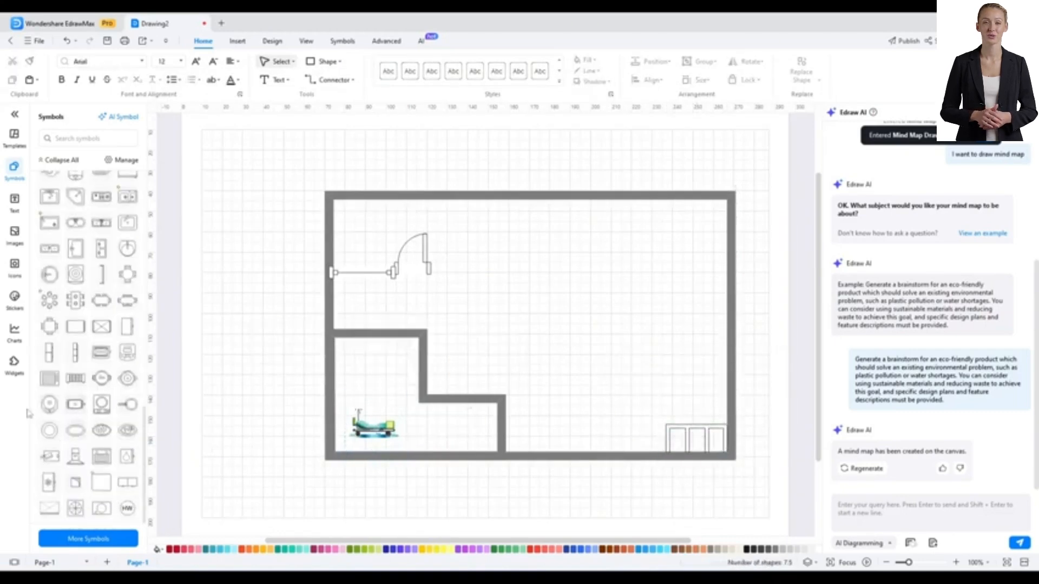
drag(49, 404, 683, 440)
click(754, 454)
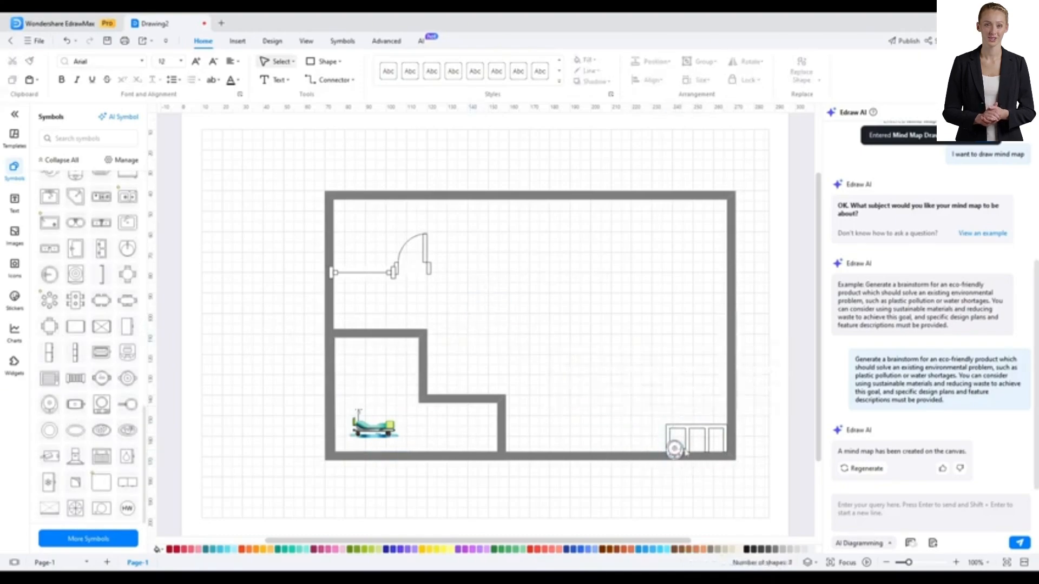
click(677, 449)
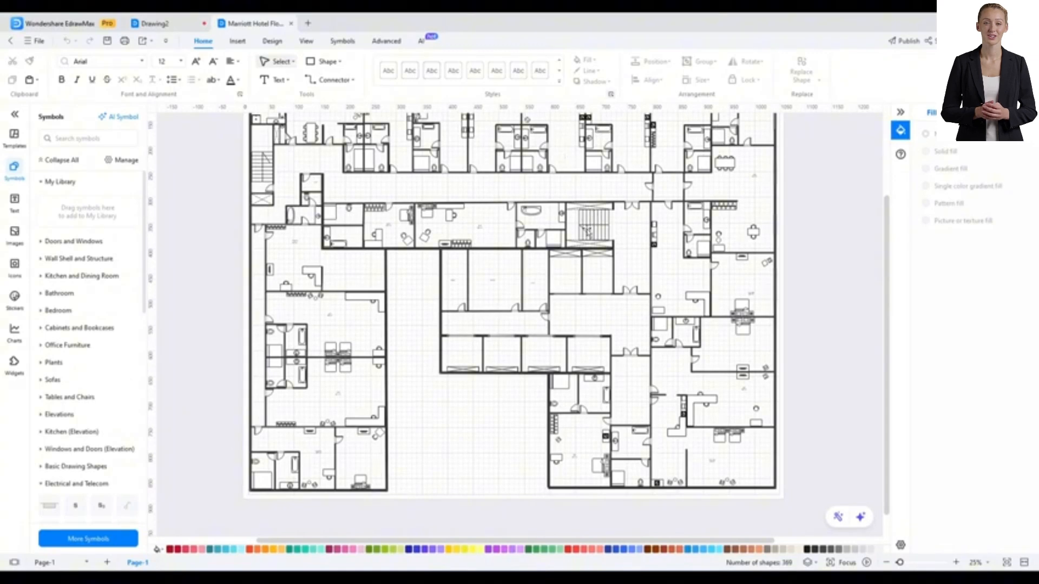
Step: Apply the automatic restyling repeatedly to the Marriott Hotel floor plan until its fixtures have a blue fill
scroll(585, 233, up, 3)
scroll(585, 234, down, 3)
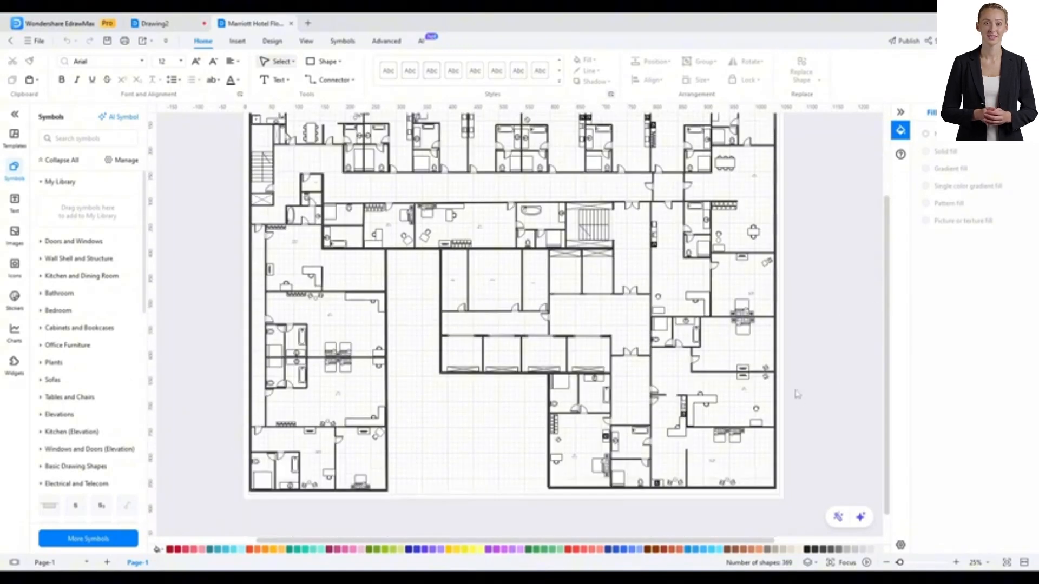
click(838, 519)
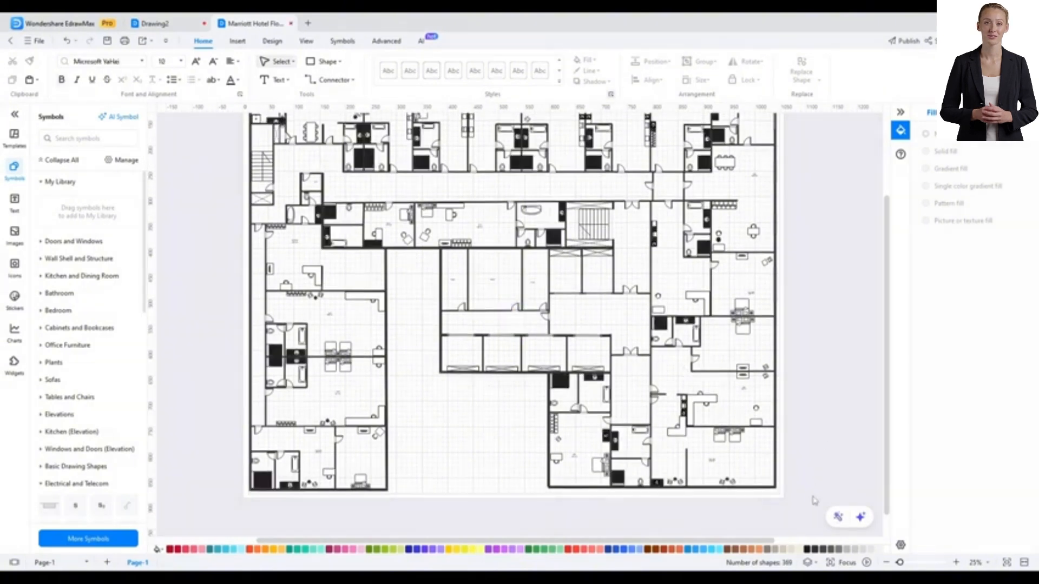
click(837, 518)
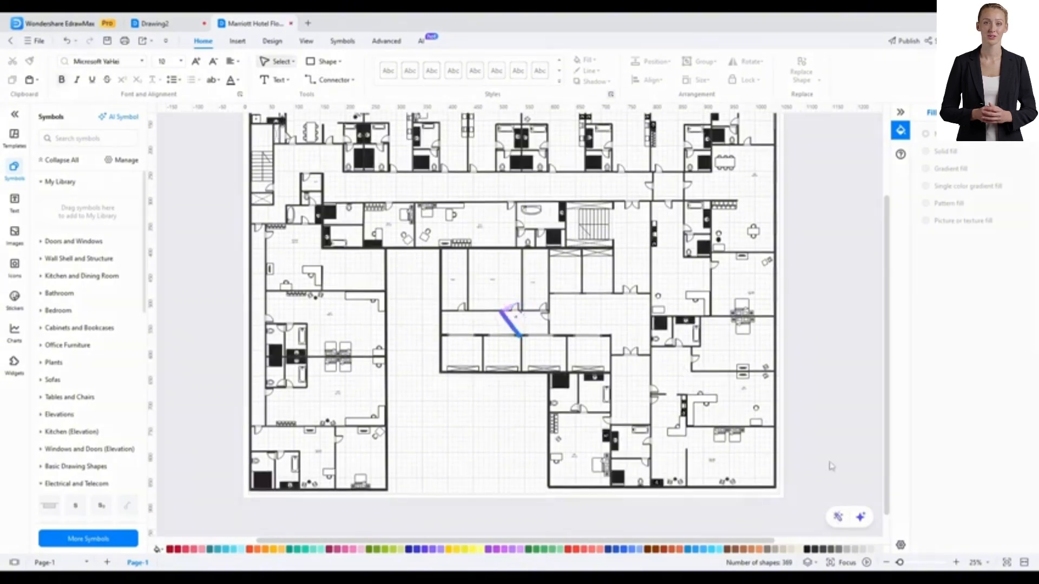
click(837, 518)
click(838, 518)
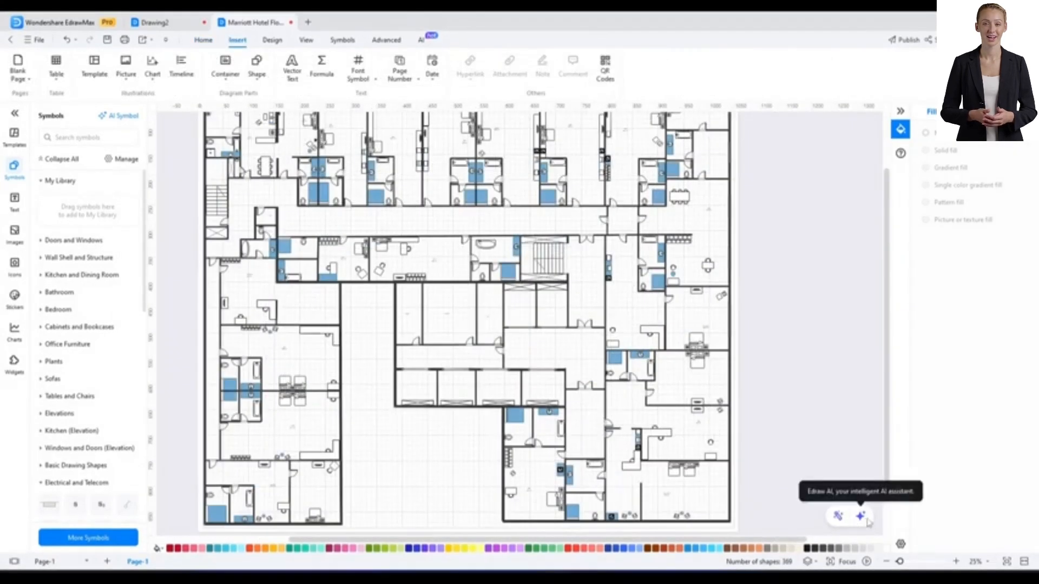
Step: Open the Edraw AI assistant, exit its PEST Analysis drawing mode and show the available AI diagram types
click(861, 517)
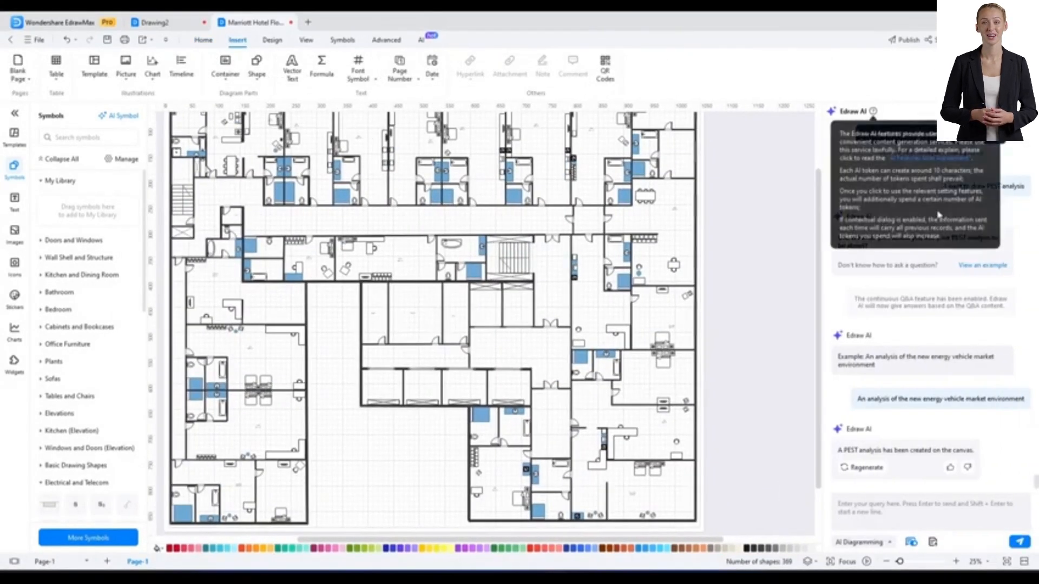
click(989, 134)
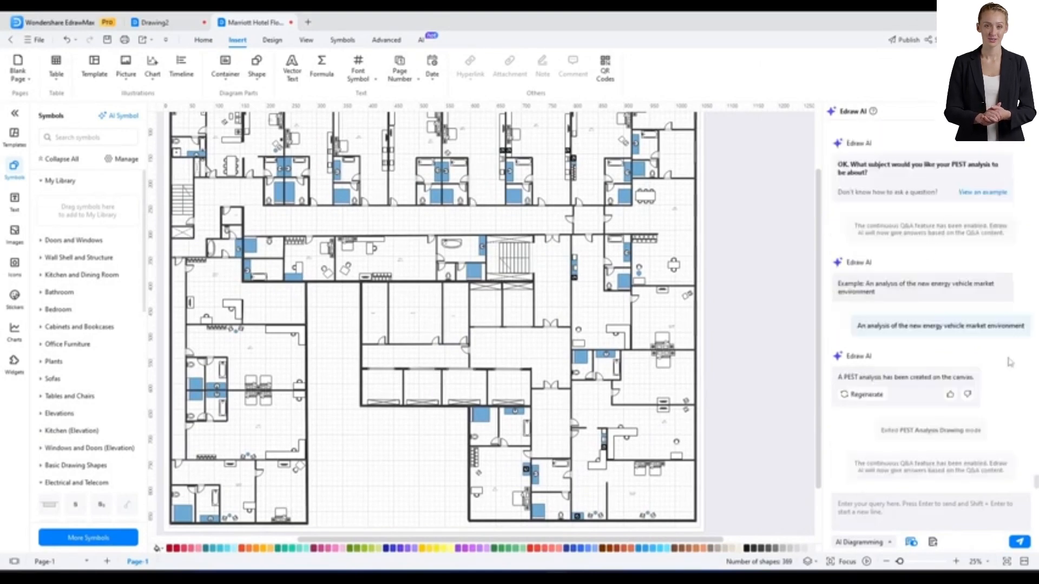
click(842, 543)
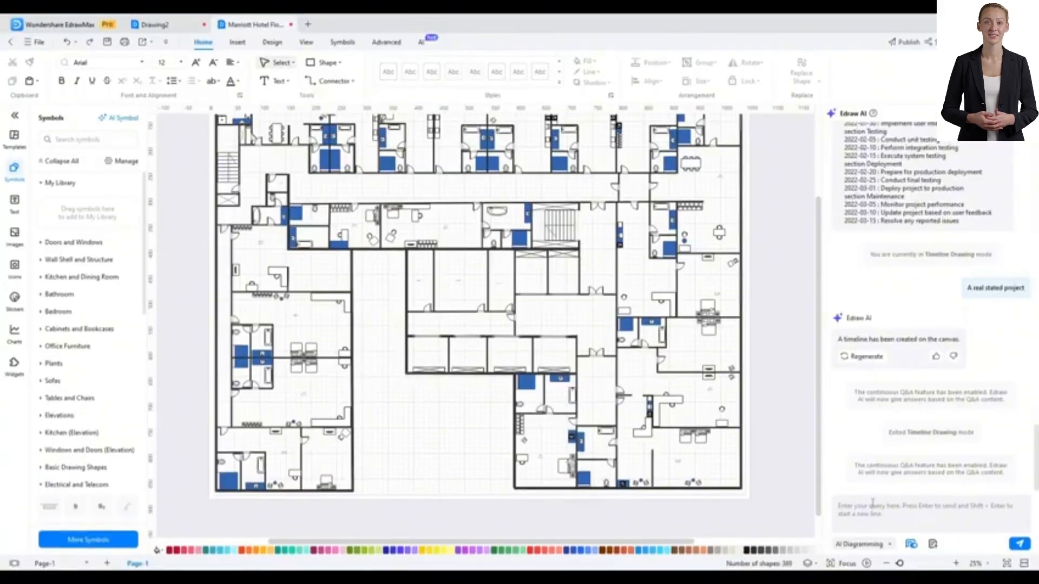
Step: Copy the whole hospital project timeline prompt from the Notepad text file and paste it into the Edraw AI query
click(872, 504)
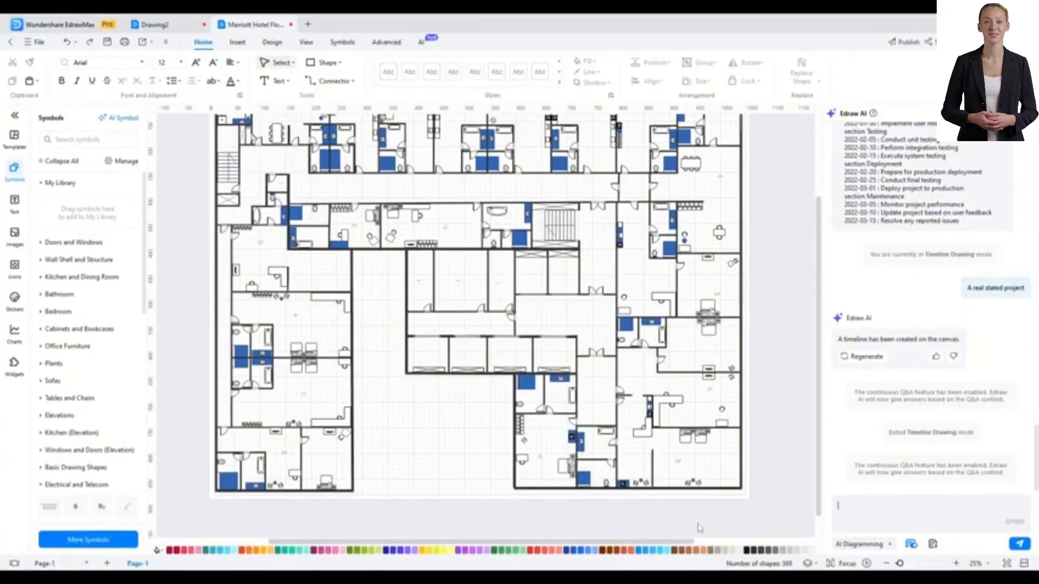
key(alt+Tab)
click(404, 331)
key(ctrl+a)
key(ctrl+c)
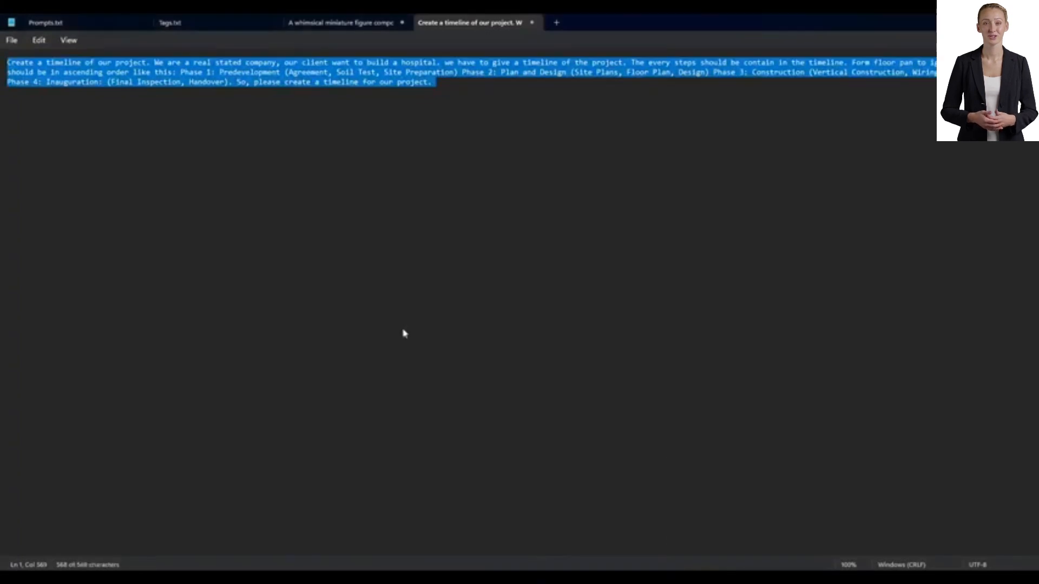
key(alt+Tab)
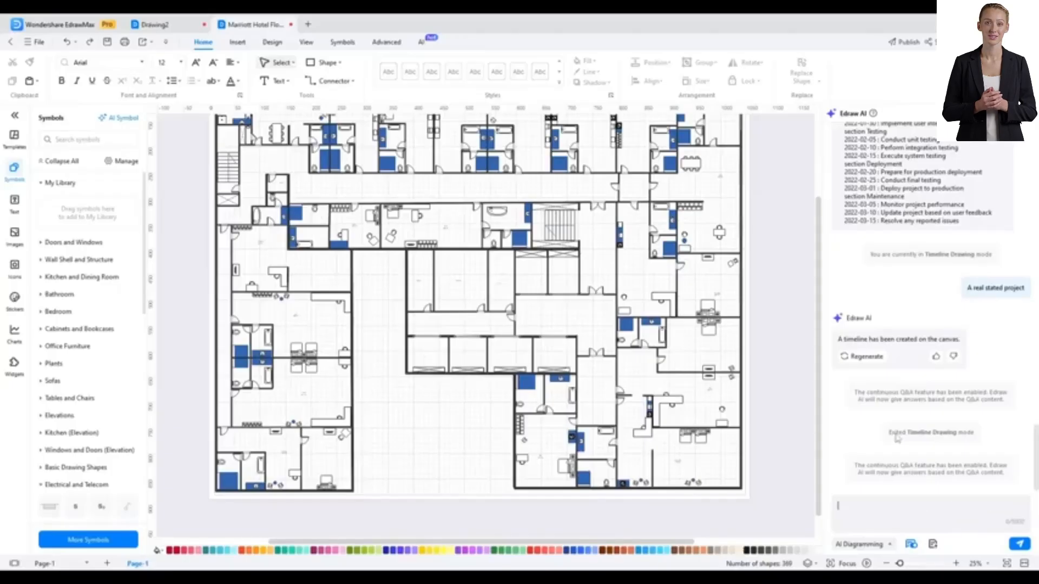
key(ctrl+v)
drag(838, 450, 1014, 458)
click(903, 472)
Step: Set the AI diagram type to Timeline and submit the four-phase hospital project prompt
click(861, 543)
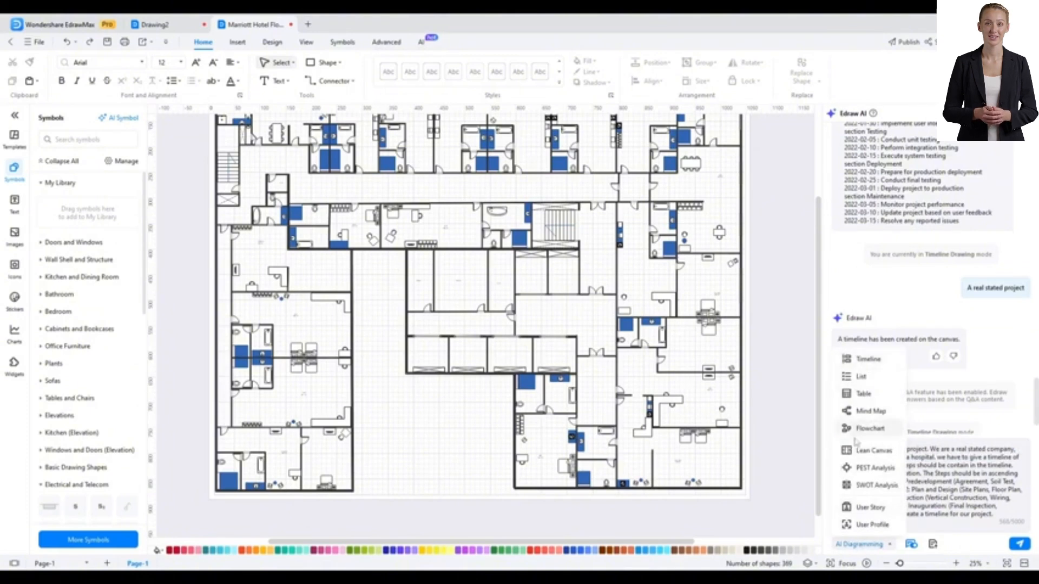
click(867, 360)
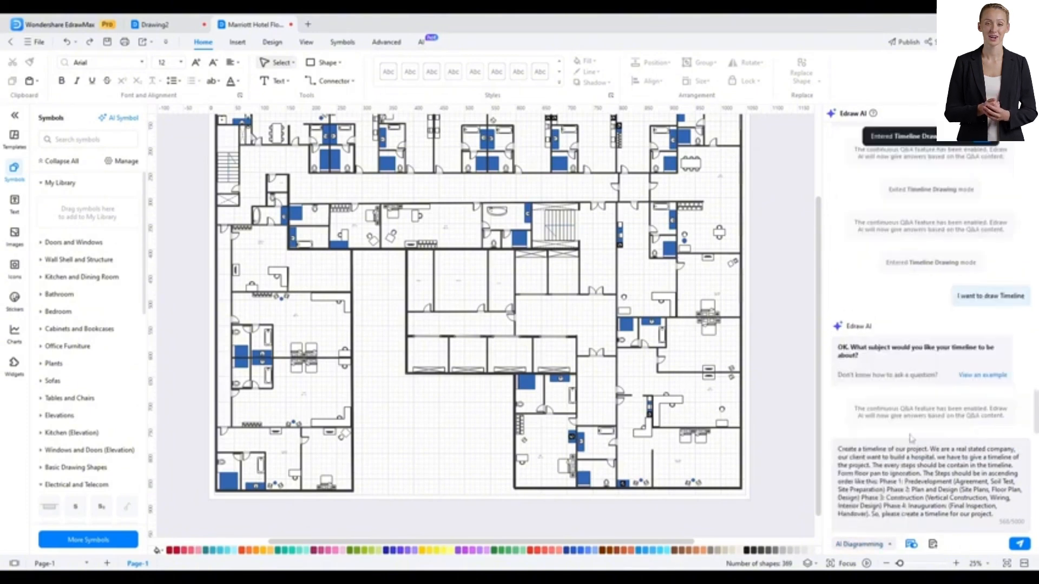
click(1020, 544)
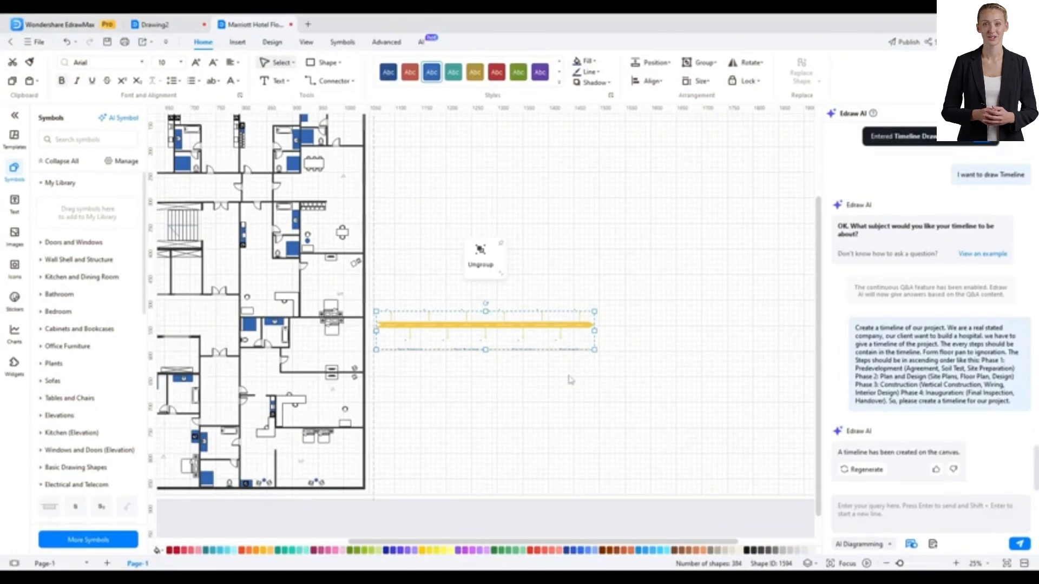
Step: Add the date label "Jan 25" above the Agreement milestone and a copy reading "Feb 25" below Soil Test
click(569, 379)
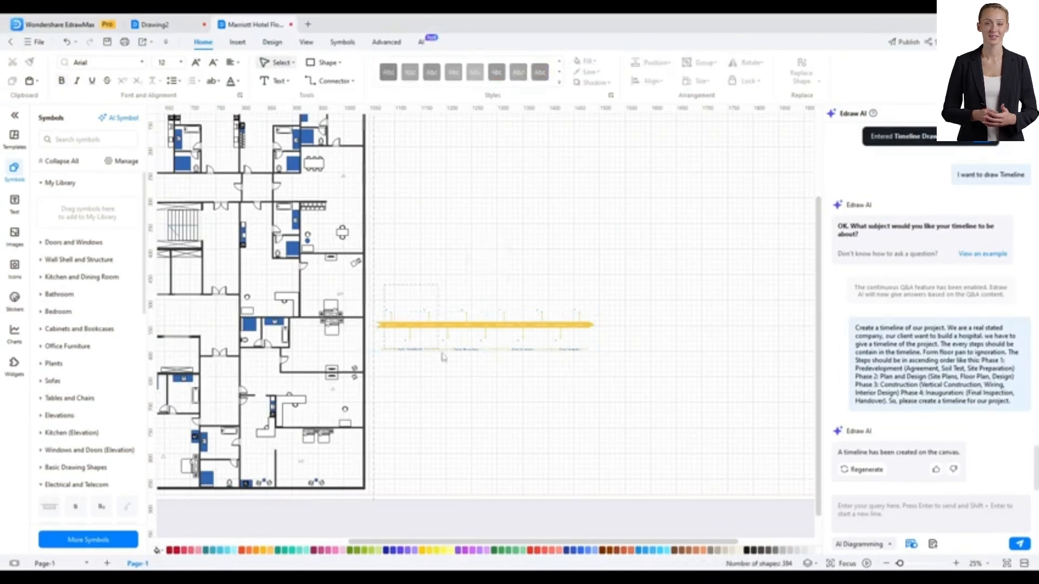
ctrl+scroll(504, 344, up, 1)
ctrl+scroll(504, 344, up, 1)
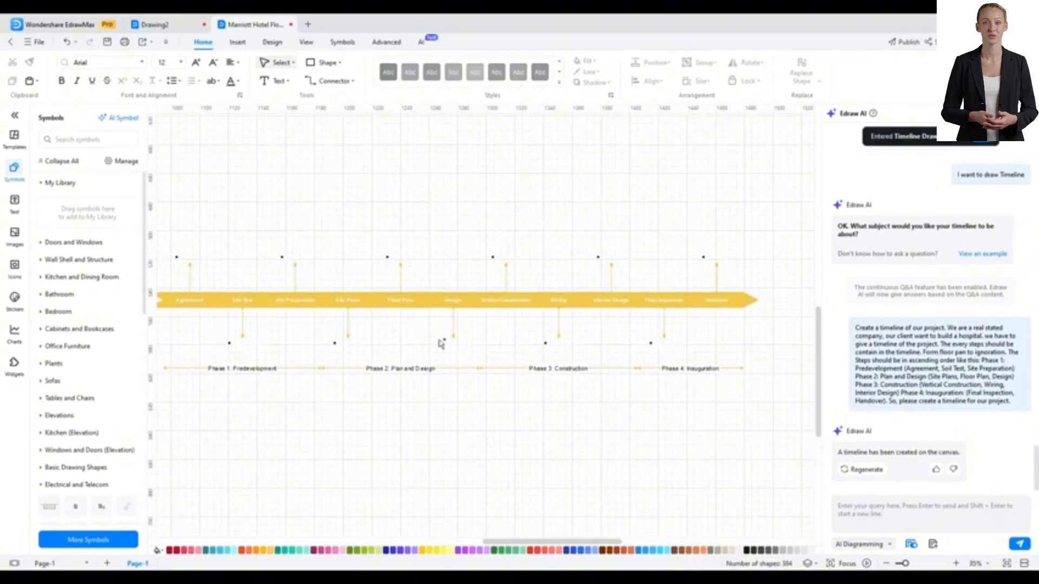
ctrl+scroll(441, 344, up, 1)
drag(297, 253, 334, 265)
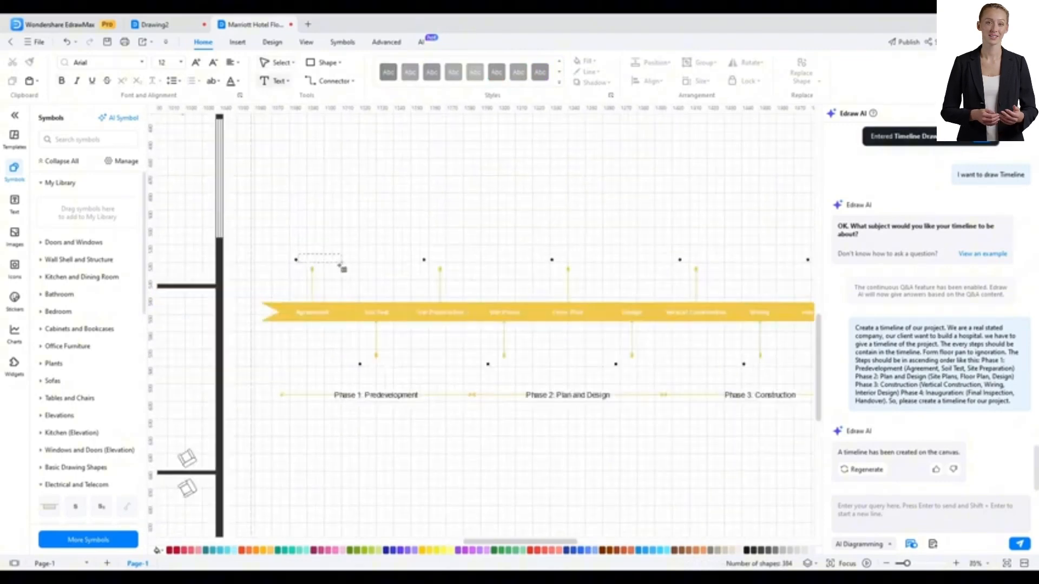
text(Jan 25)
key(ctrl+v)
drag(438, 383, 377, 368)
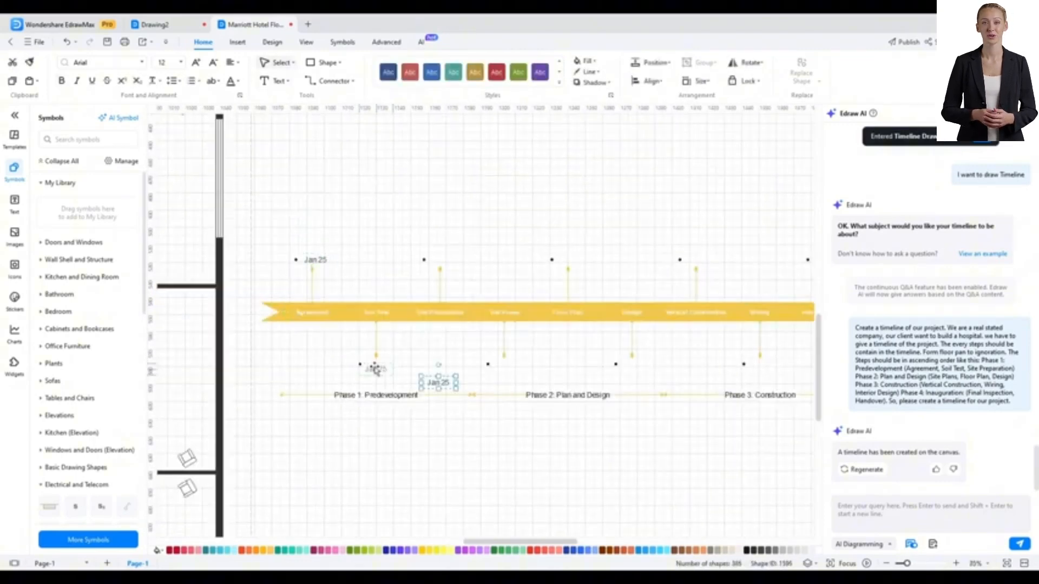
text(Feb)
Step: Label the Site Preparation and Site Plans milestones "Apr 25" and the Floor Plan milestone "May 25"
double_click(439, 261)
text(Apr 25)
drag(556, 373, 571, 261)
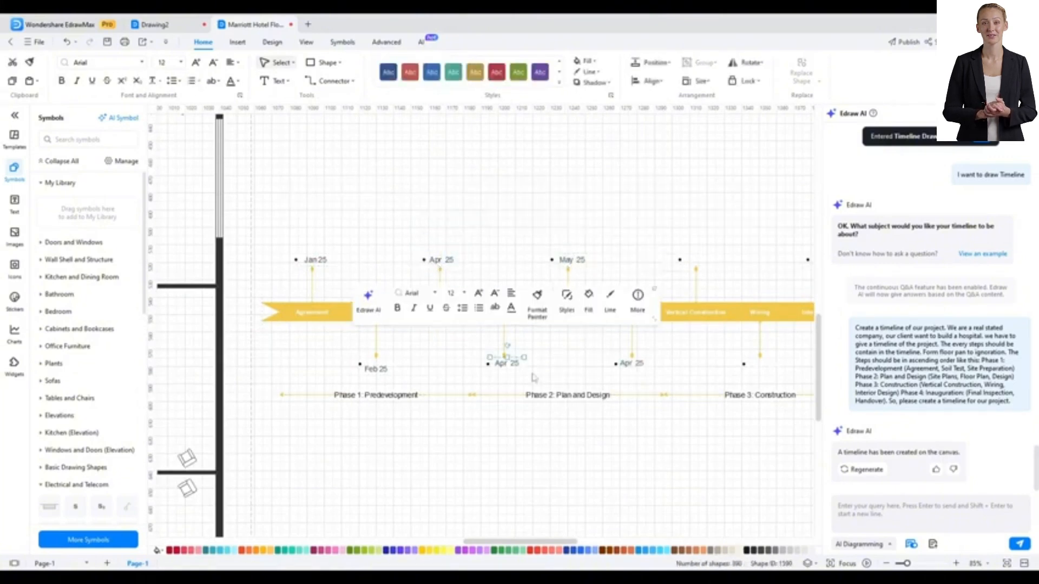
Step: Label the remaining milestones, from Design to Handover, "May 25", "Oct 25", "Nov 25", "Jan 26", "Feb 26" and "Mar 26"
key(ctrl+v)
drag(687, 367, 698, 258)
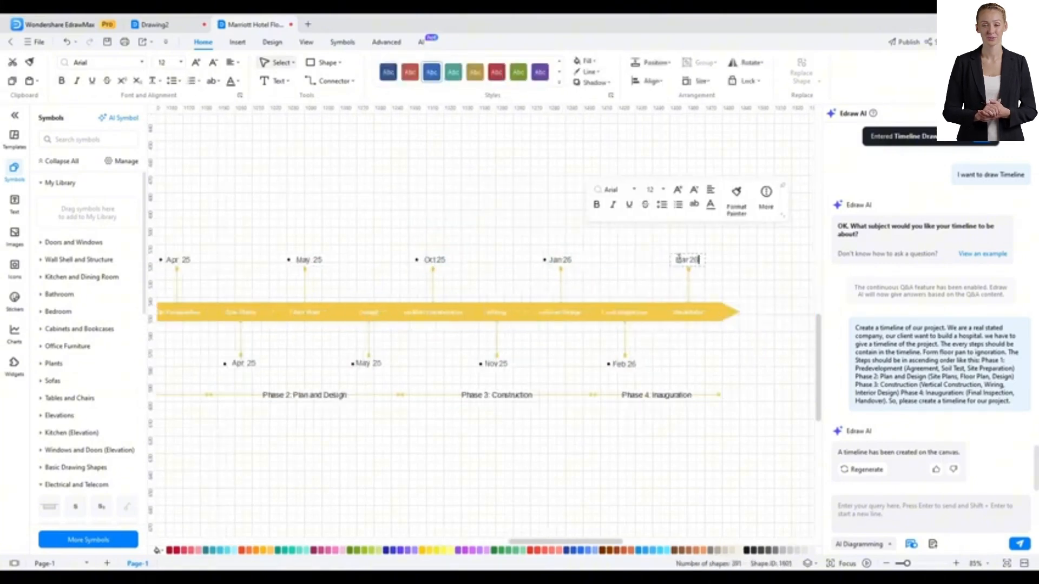
click(753, 266)
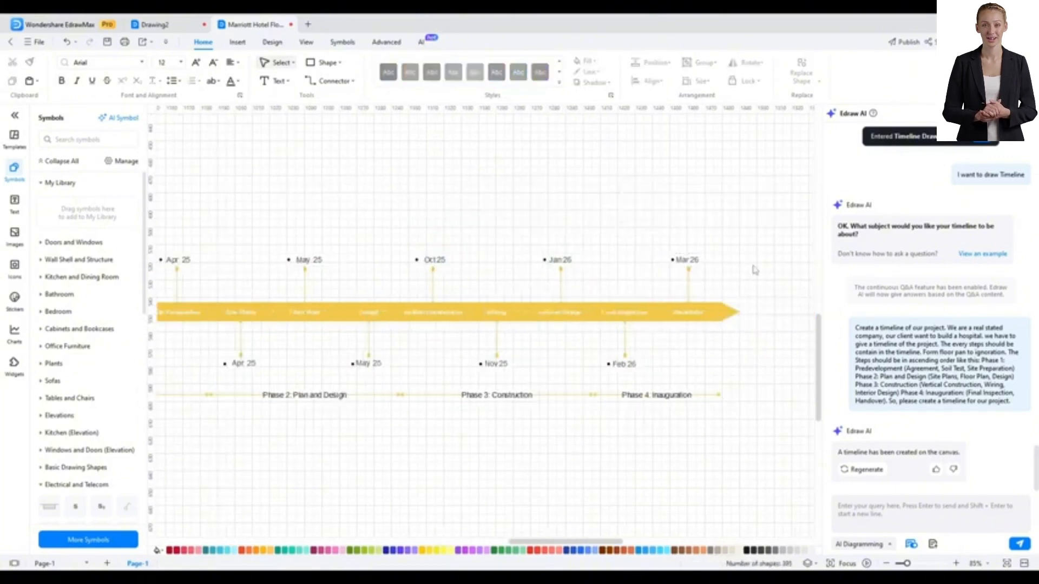
scroll(643, 333, down, 2)
scroll(643, 333, up, 3)
scroll(357, 307, down, 2)
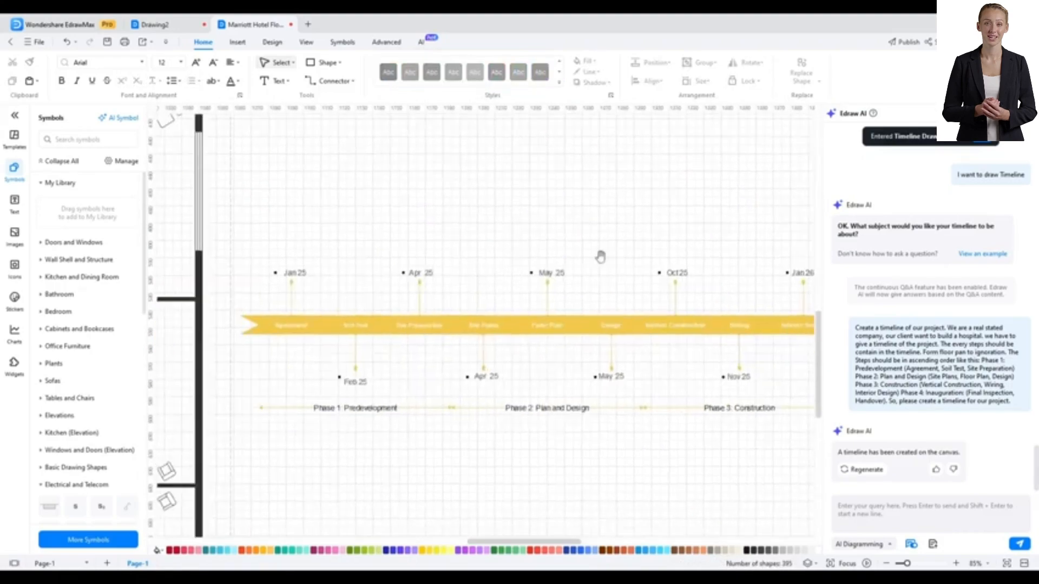
scroll(601, 255, down, 3)
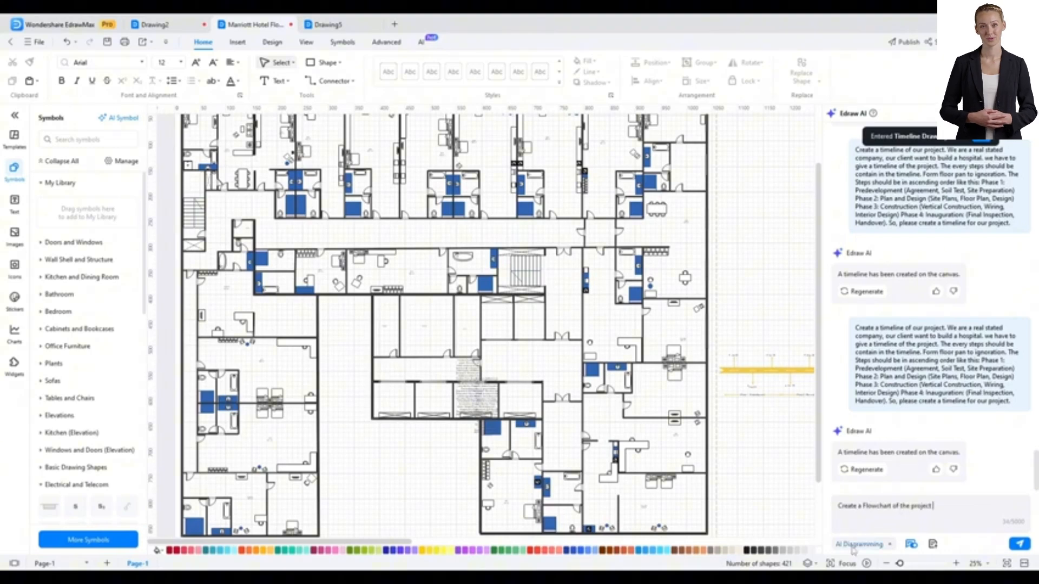
Step: Set the AI diagram type to Flowchart and submit the prompt "Create a Flowchart of the project"
click(860, 544)
click(870, 428)
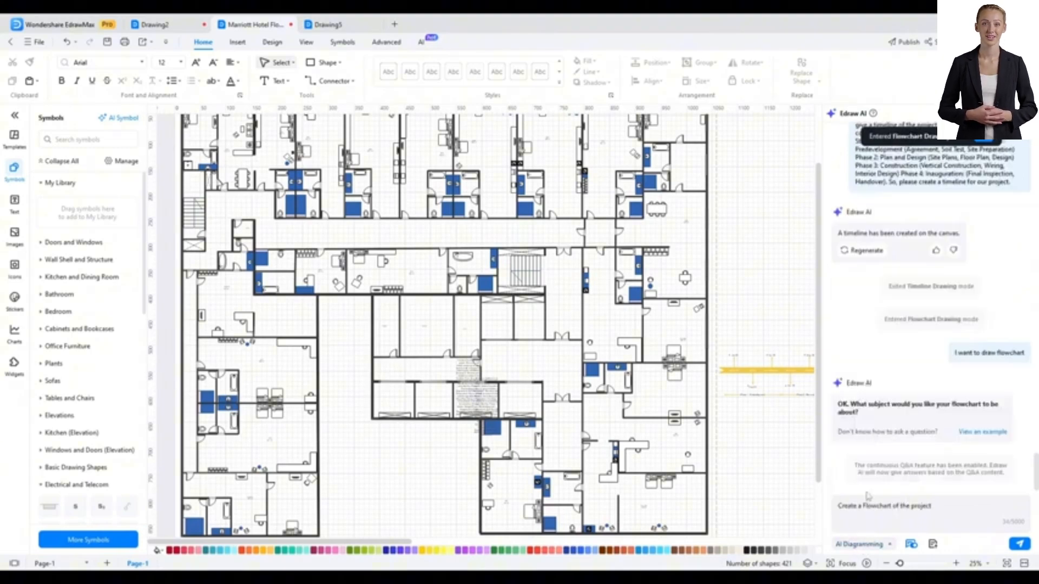
key(Return)
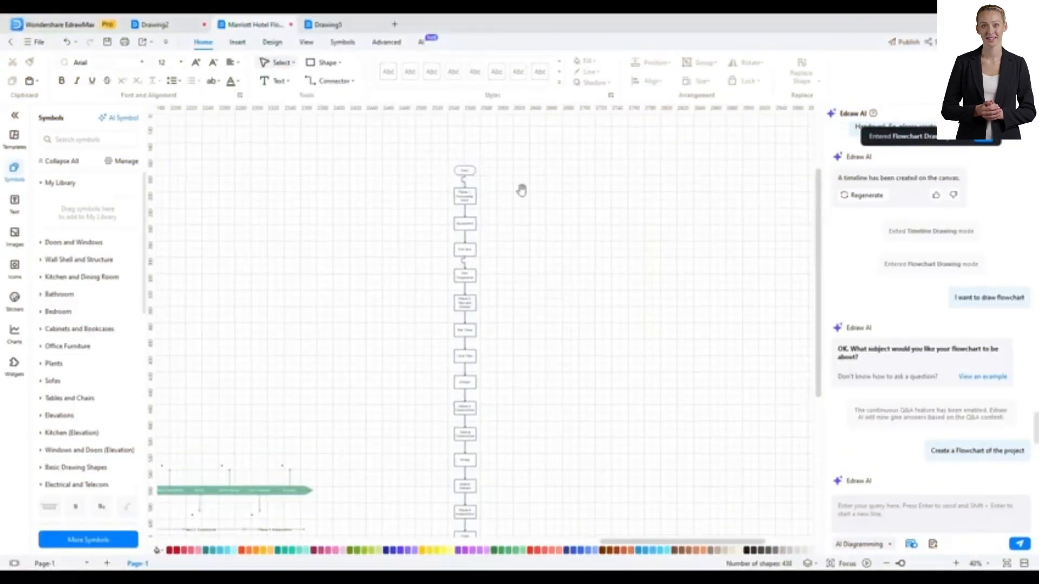
Step: Rearrange the generated project flowchart into four side-by-side phases, with each phase's tasks placed below its phase box
scroll(482, 215, up, 4)
click(399, 186)
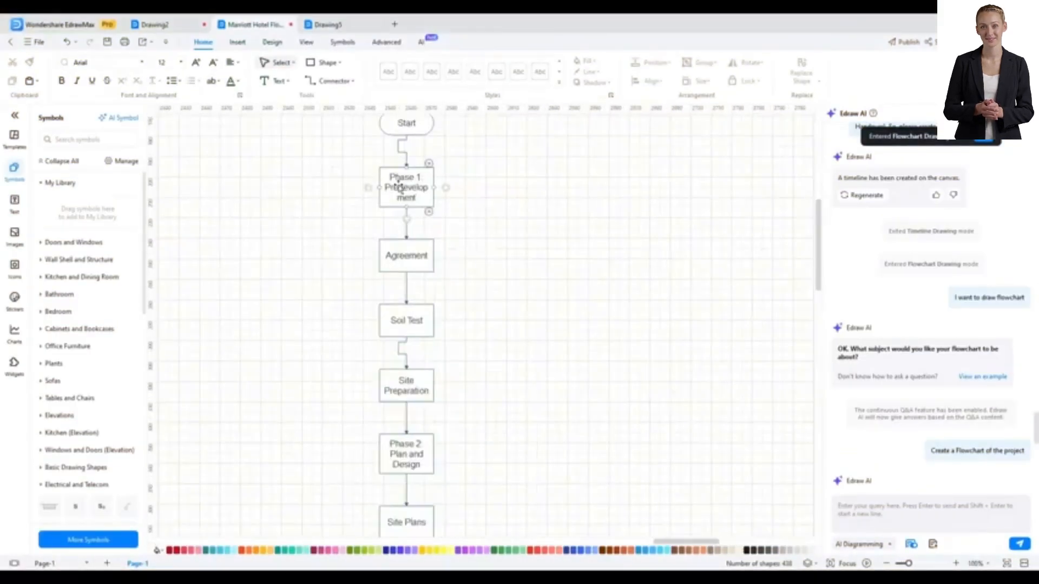
drag(398, 186, 483, 192)
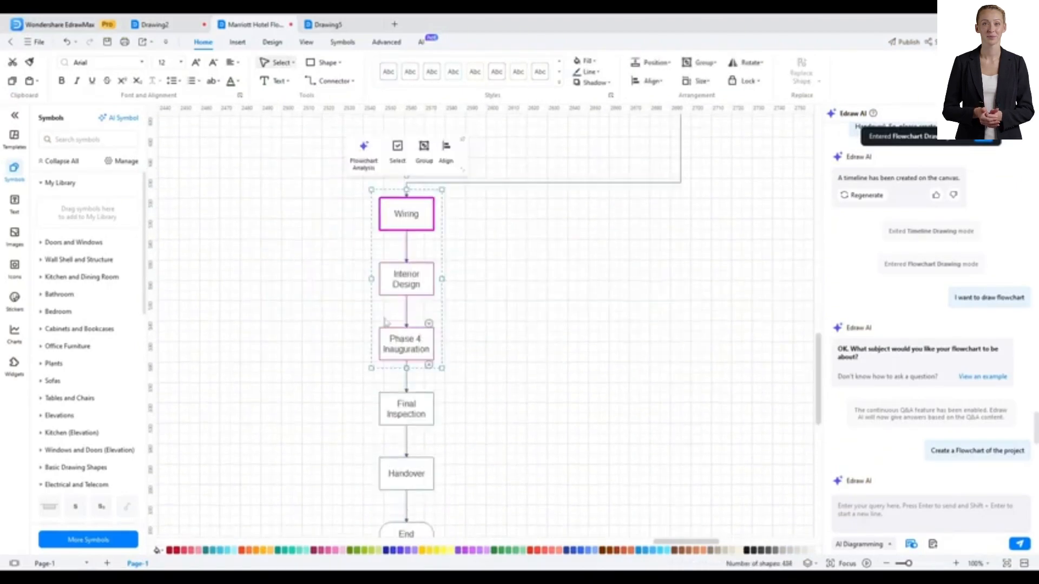
drag(646, 382, 628, 323)
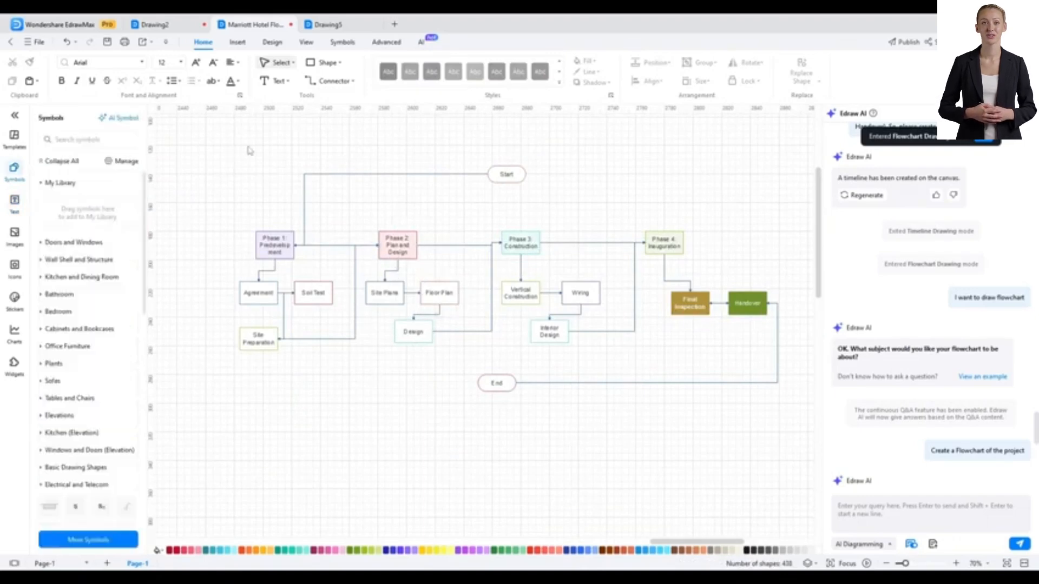
Step: Run the AI Flowchart Detection on the entire project flowchart, from Start to End
drag(221, 140, 786, 475)
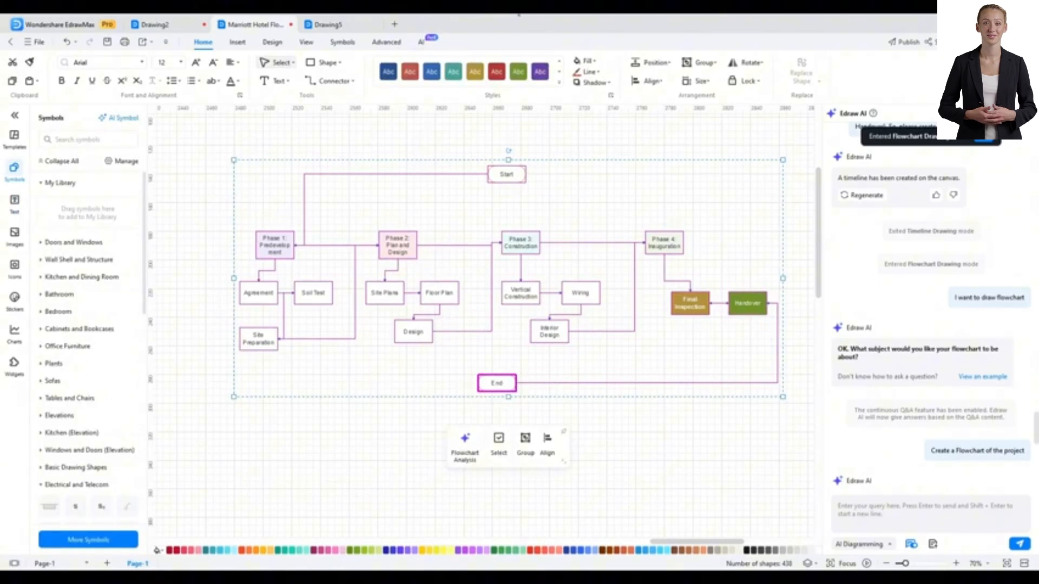
scroll(483, 501, right, 1)
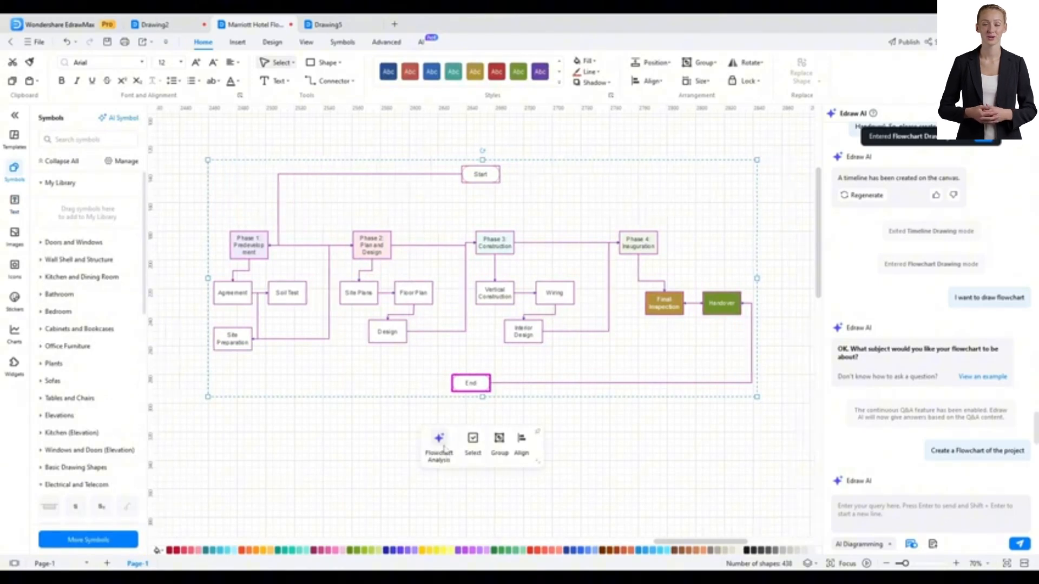
click(448, 445)
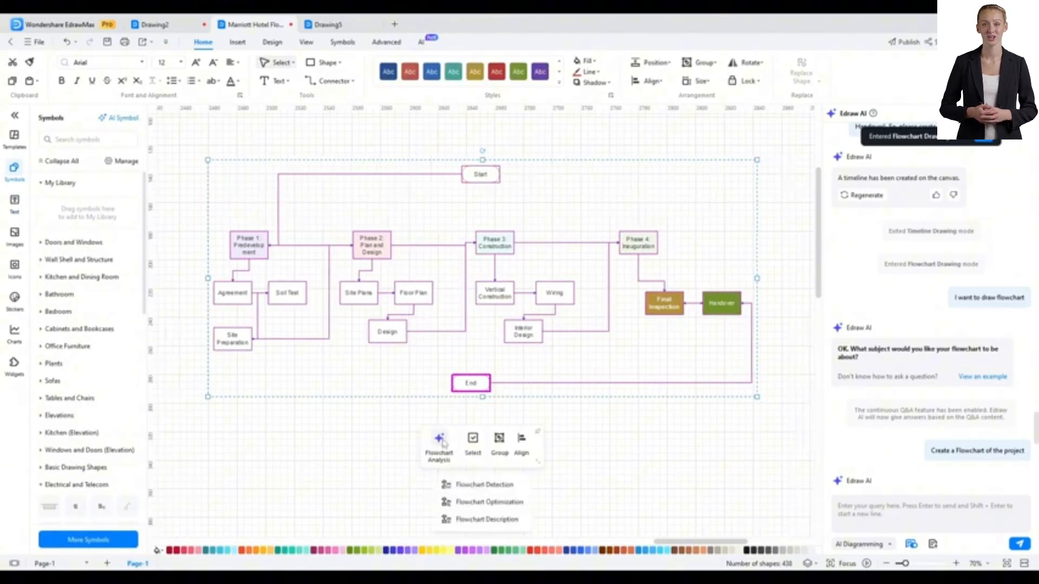
click(486, 485)
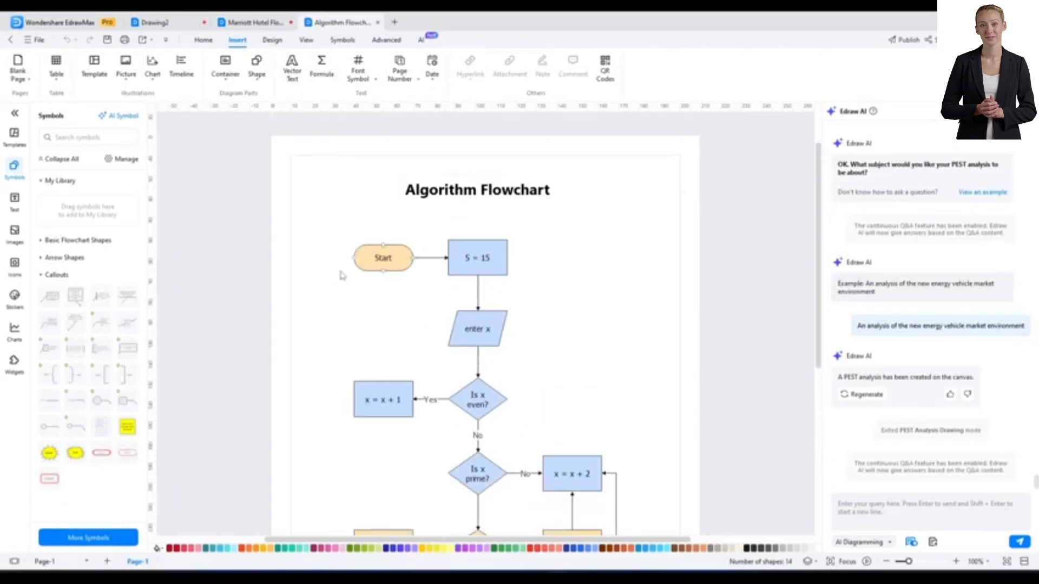
Step: Select the whole algorithm flowchart, generate its AI Flowchart Description and review the explanation
scroll(455, 308, down, 6)
drag(333, 173, 634, 409)
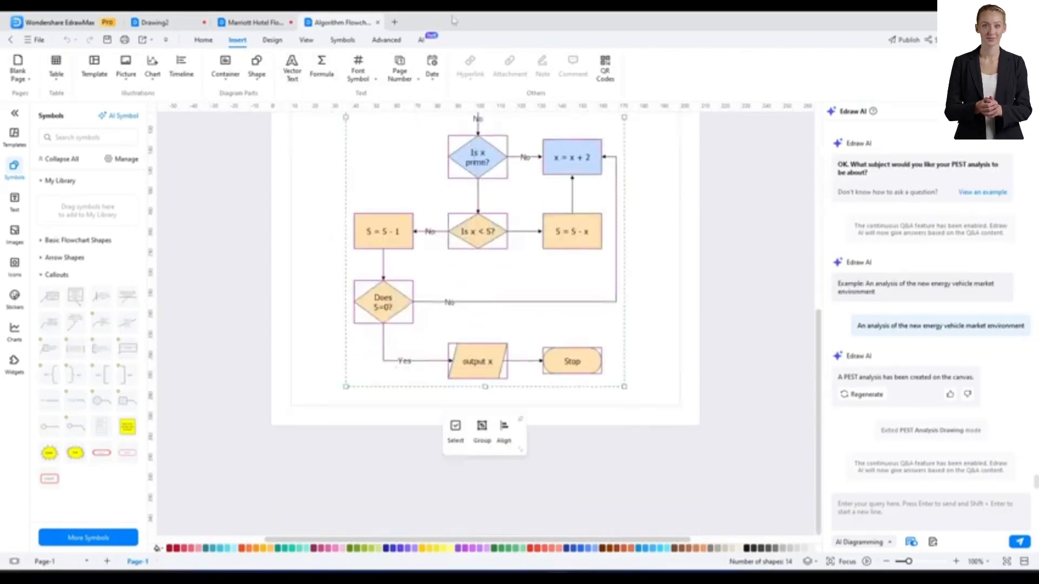
scroll(408, 355, up, 6)
scroll(408, 354, down, 3)
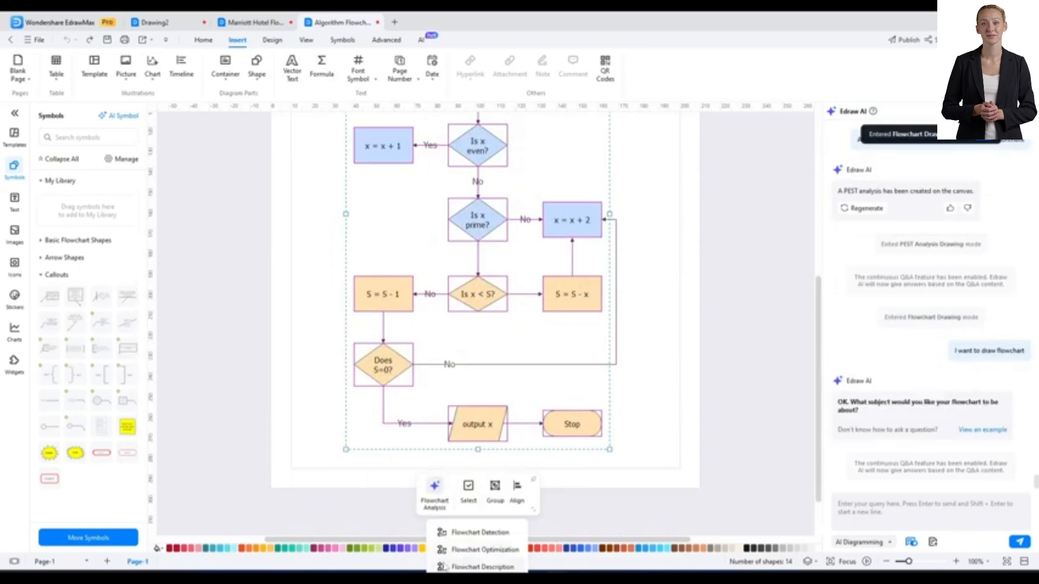
click(442, 567)
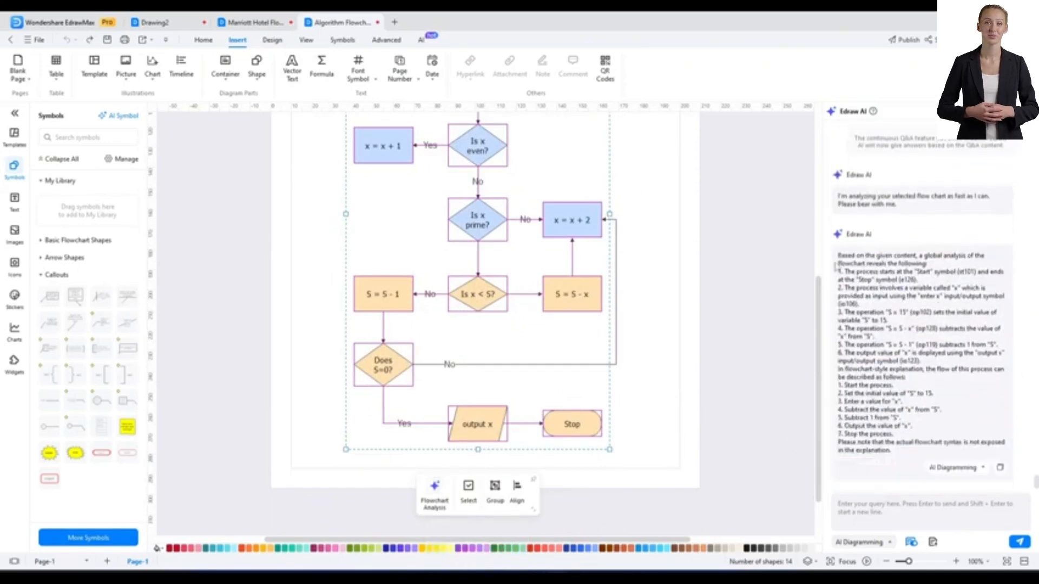
drag(878, 277, 969, 306)
Step: Run the AI Flowchart Detection on the selected algorithm flowchart and review the suggested edits
click(435, 490)
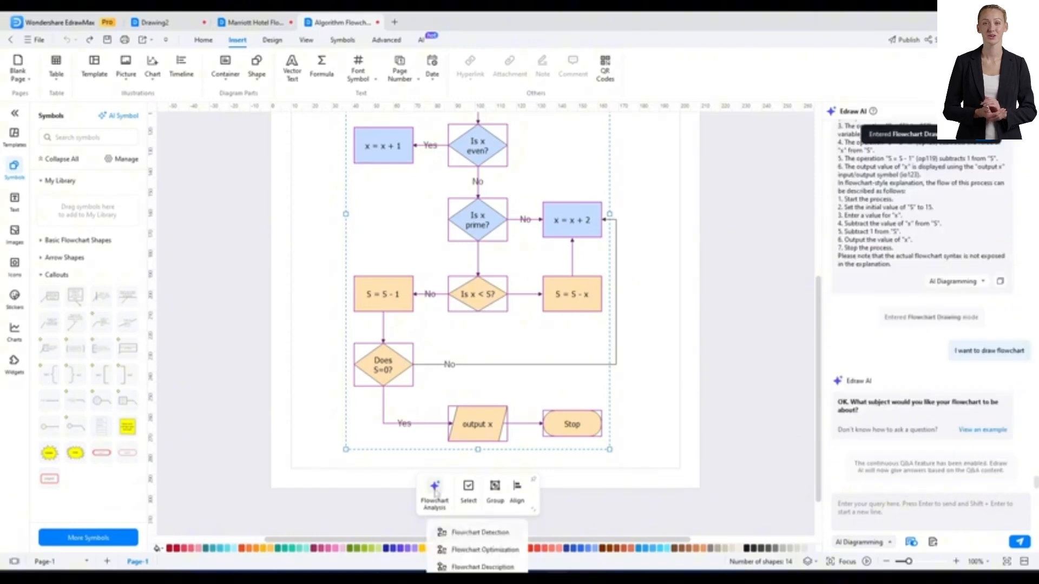
click(485, 535)
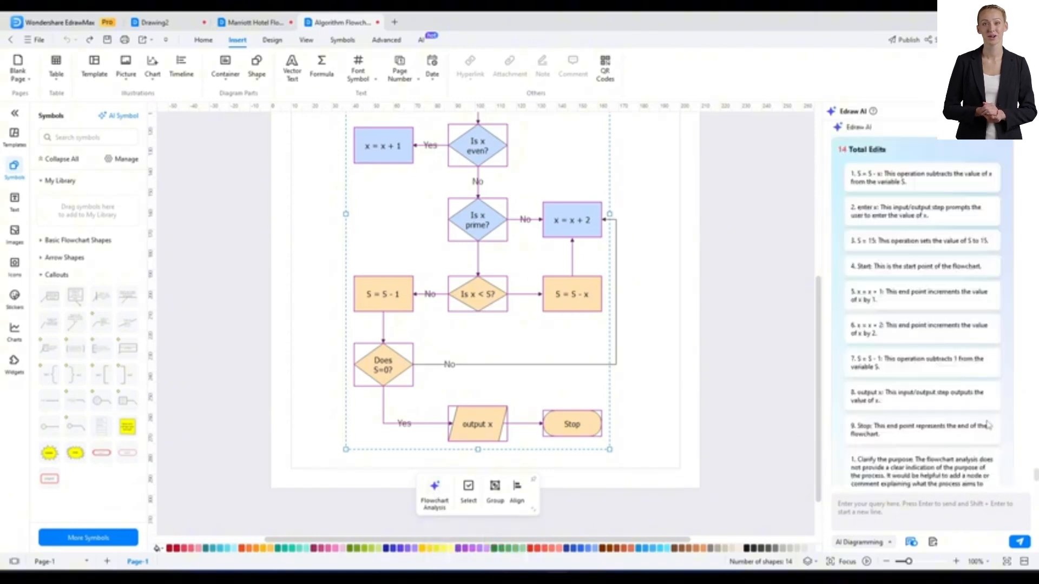
scroll(988, 425, up, 4)
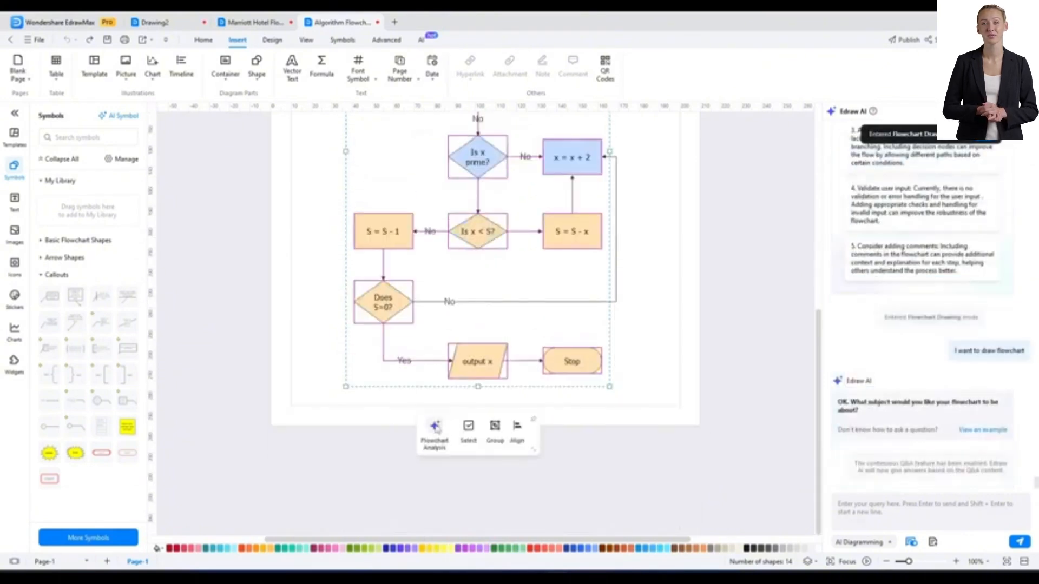
Step: Run the AI Flowchart Optimization on the algorithm flowchart with the "Refine process details" option
click(434, 427)
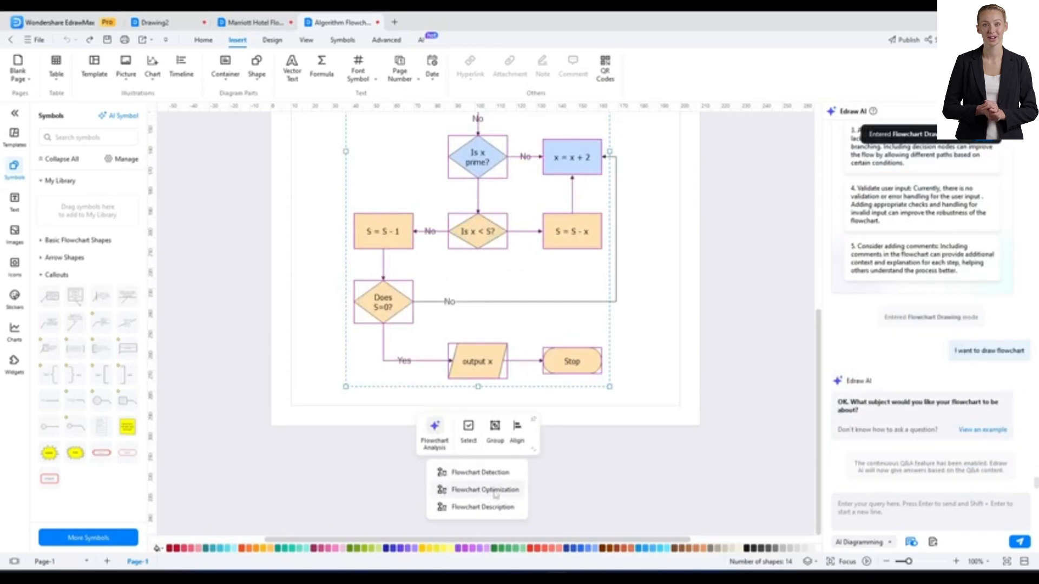
click(471, 491)
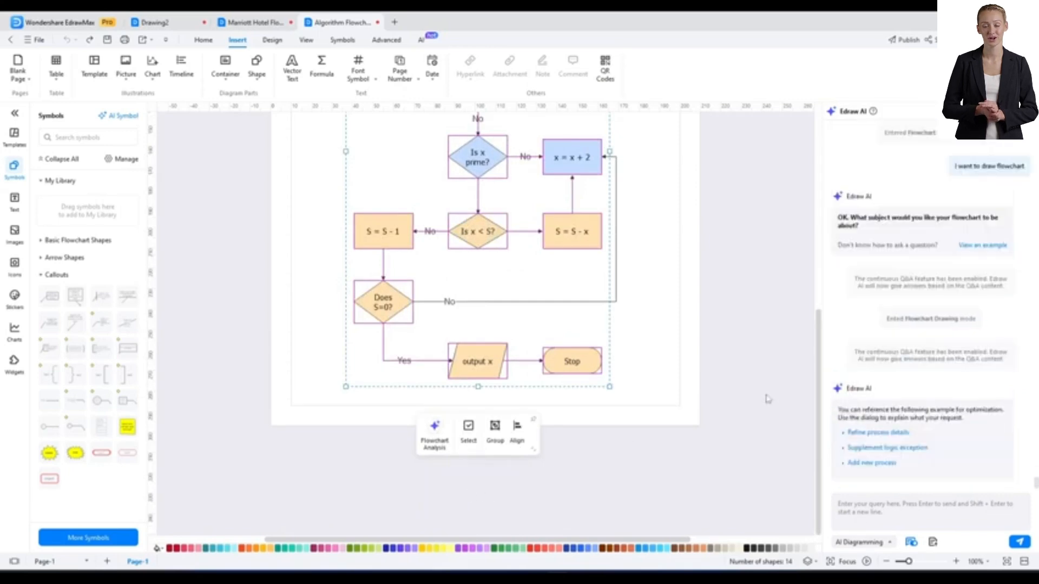
click(866, 432)
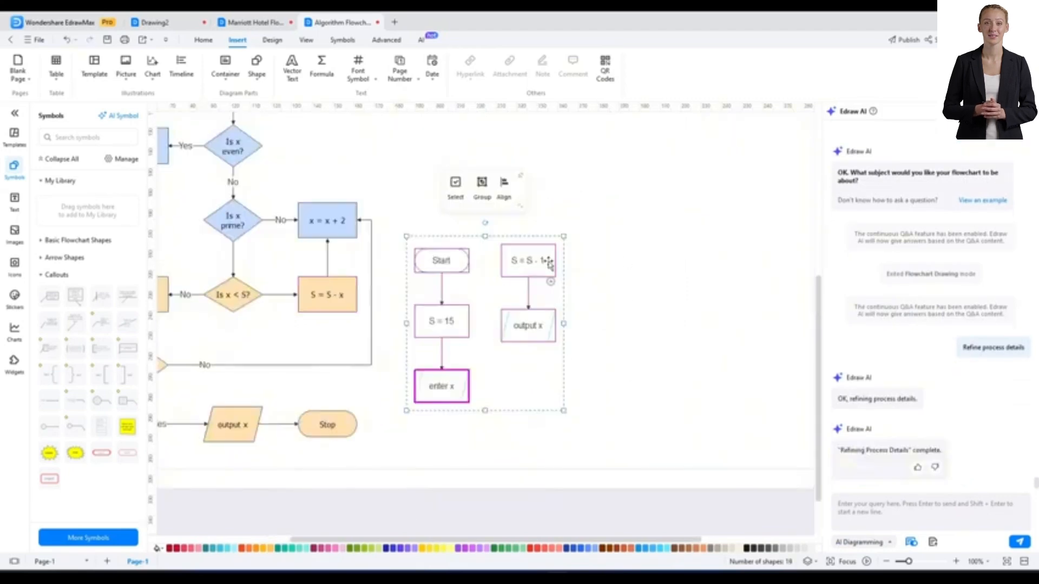
Step: Examine the generated S = 15, enter x and output x shapes of the refined flowchart beside the original
click(520, 419)
drag(429, 439, 541, 500)
click(547, 392)
click(548, 440)
click(636, 401)
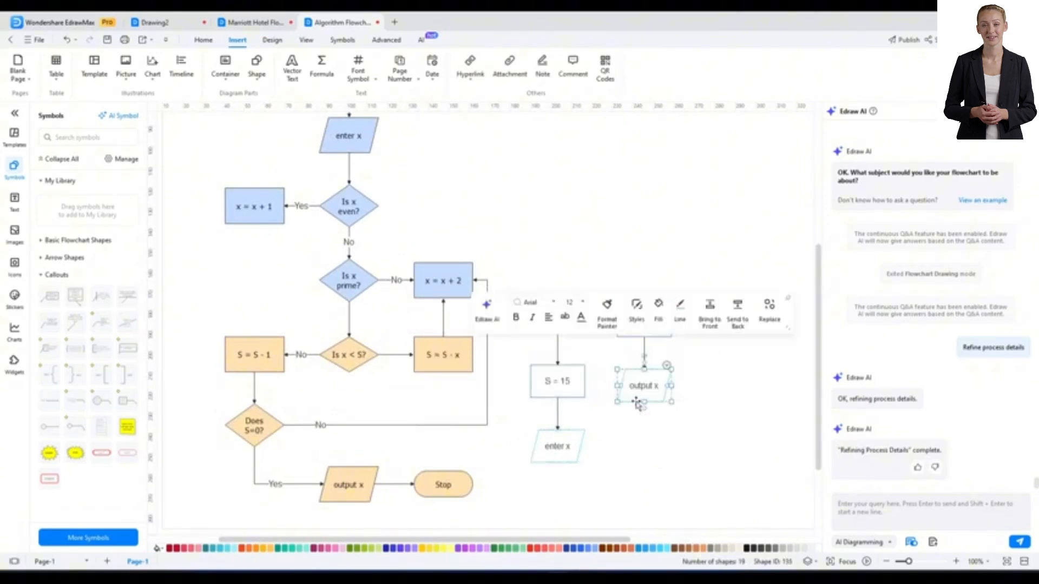
click(591, 391)
drag(587, 382, 672, 385)
click(430, 320)
click(639, 440)
click(677, 347)
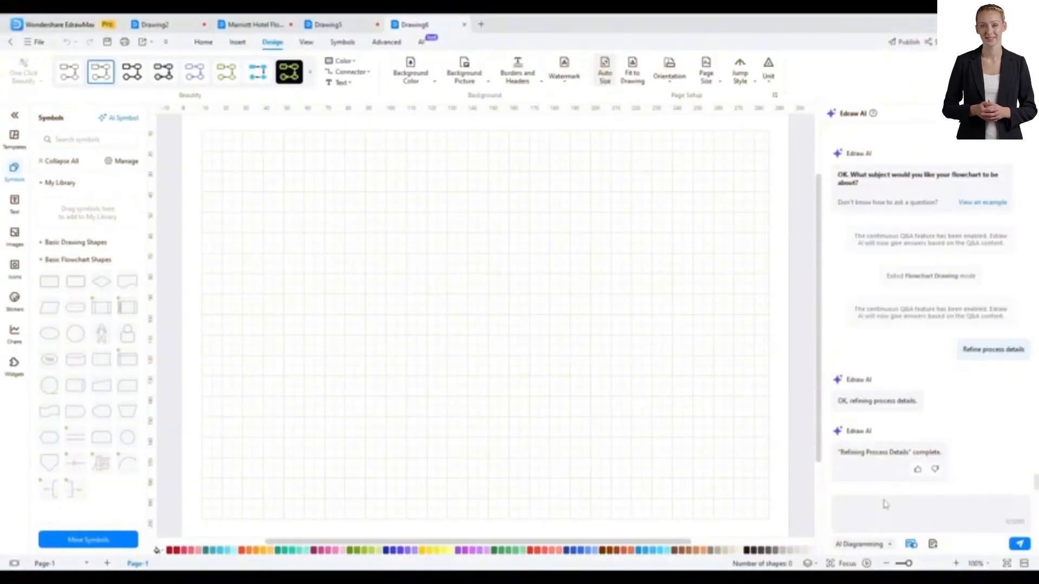
Step: In the blank drawing, set the AI diagram type to Mind Map and submit the prompt "Build a new hospital"
click(865, 544)
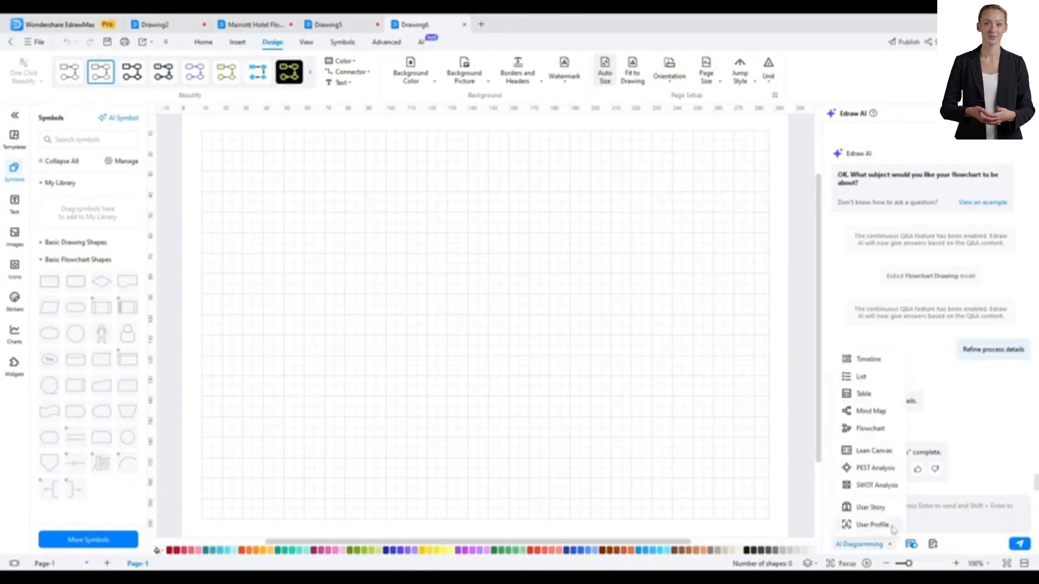
click(880, 414)
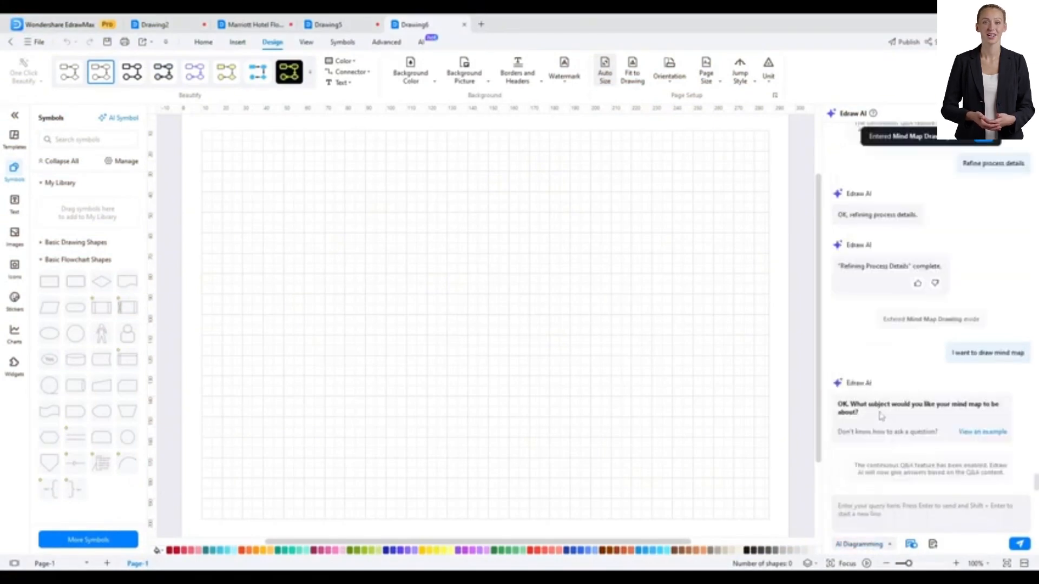
click(879, 505)
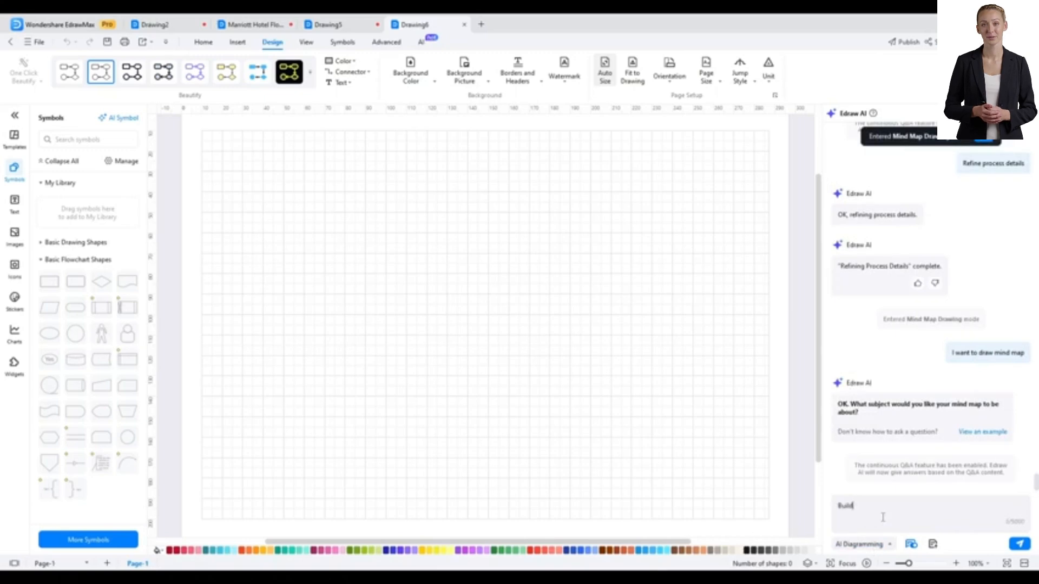
text(Build a Hospital)
key(Return)
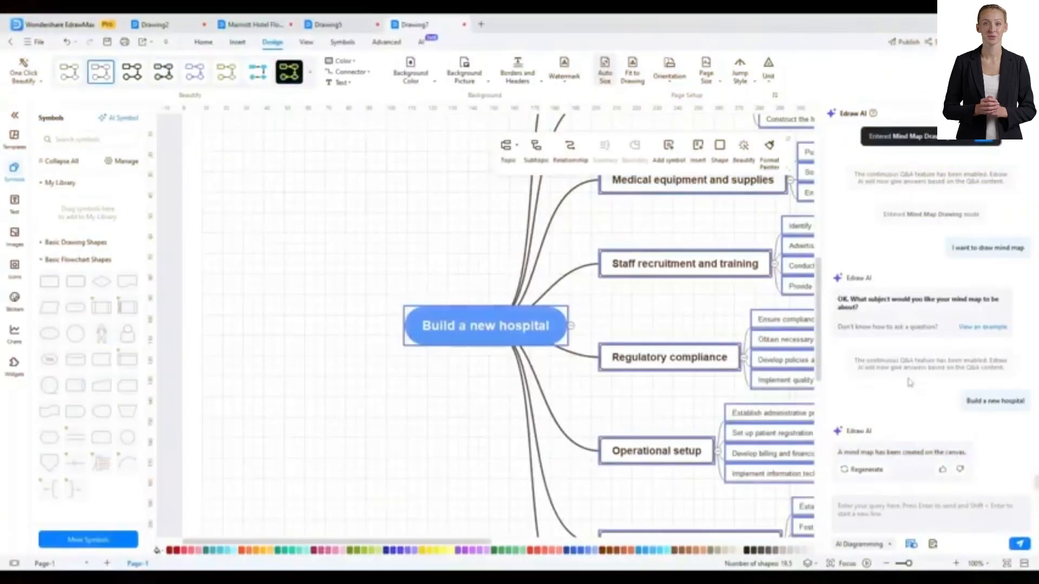
Step: Examine the generated hospital mind map's branches, from Location selection to Marketing and outreach
drag(454, 381, 283, 355)
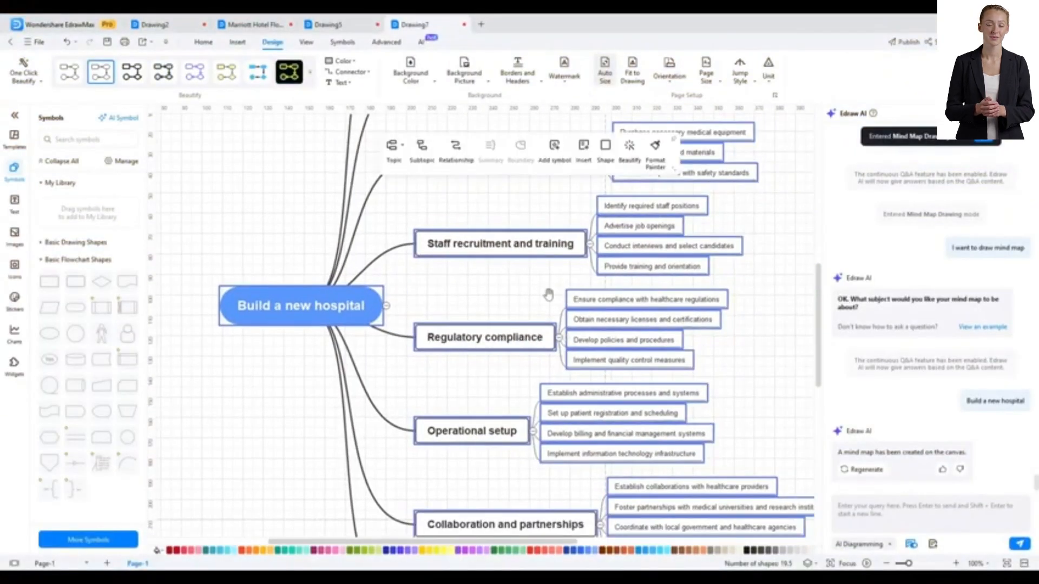
scroll(494, 334, up, 5)
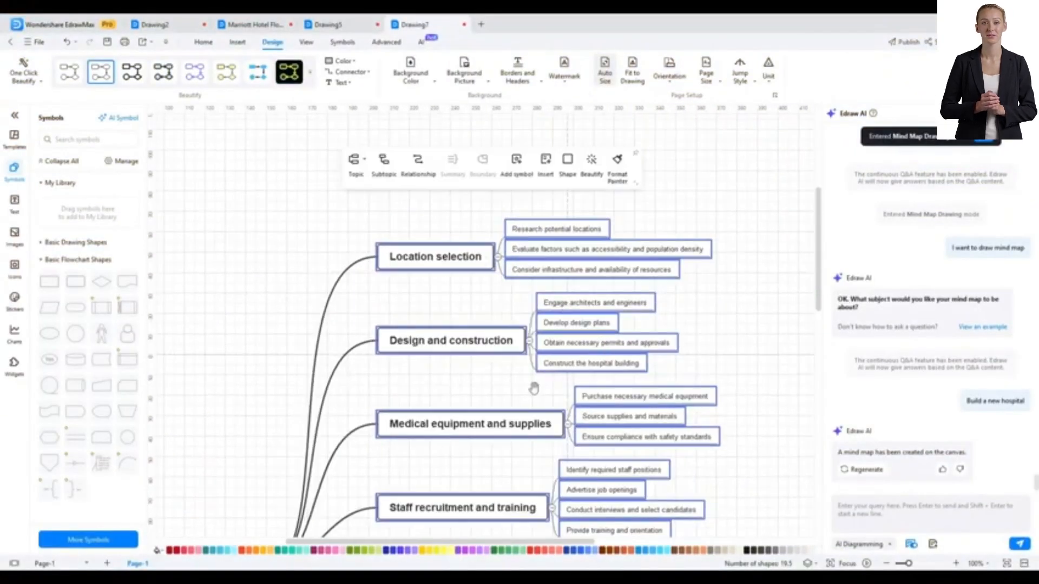
scroll(481, 303, down, 6)
scroll(433, 374, down, 4)
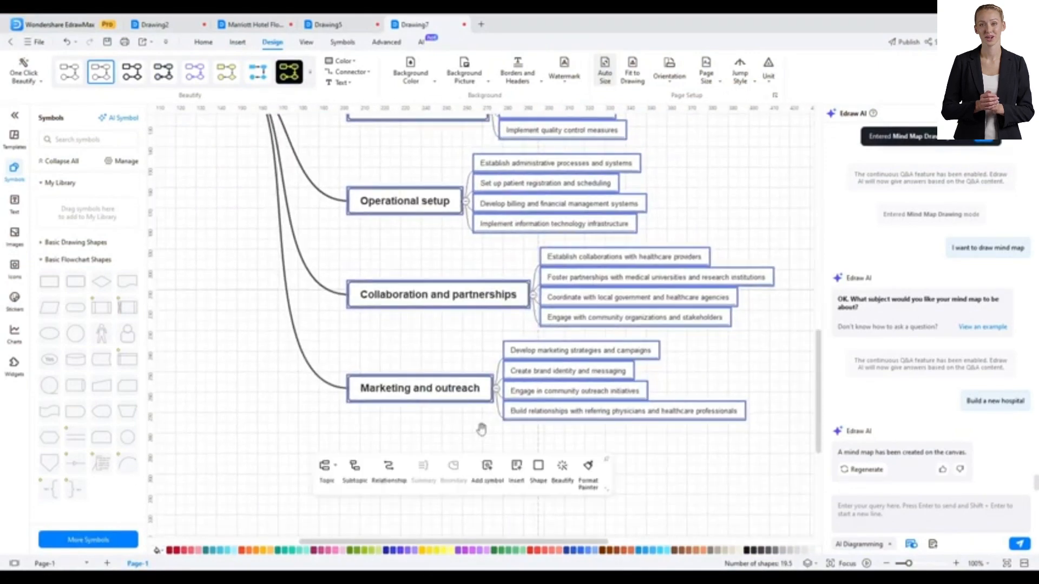
scroll(480, 482, up, 4)
scroll(473, 356, down, 3)
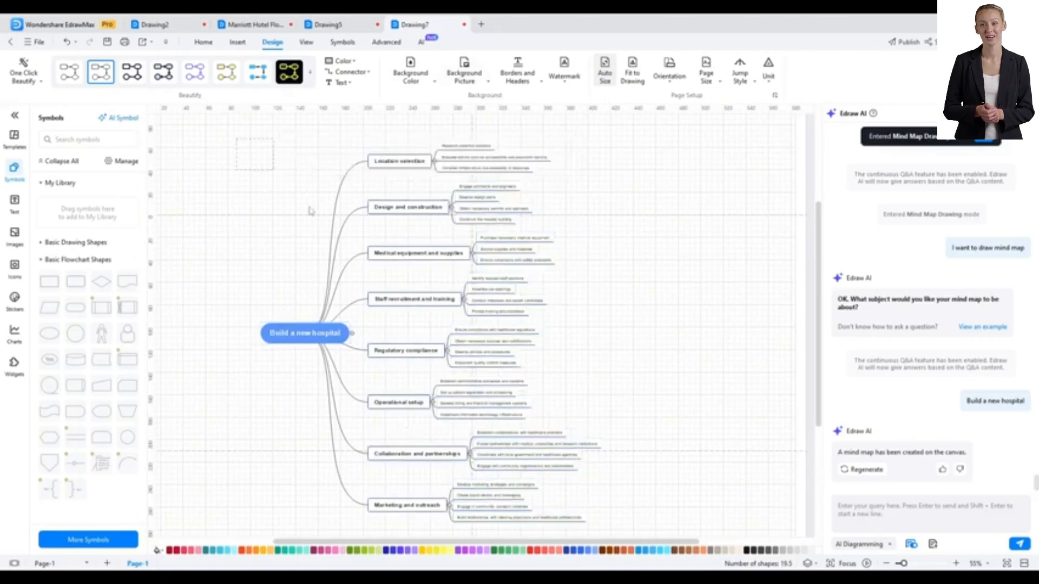
Step: Apply the beautify style with multicoloured branch lines and a white central topic to the whole hospital mind map
scroll(696, 475, down, 2)
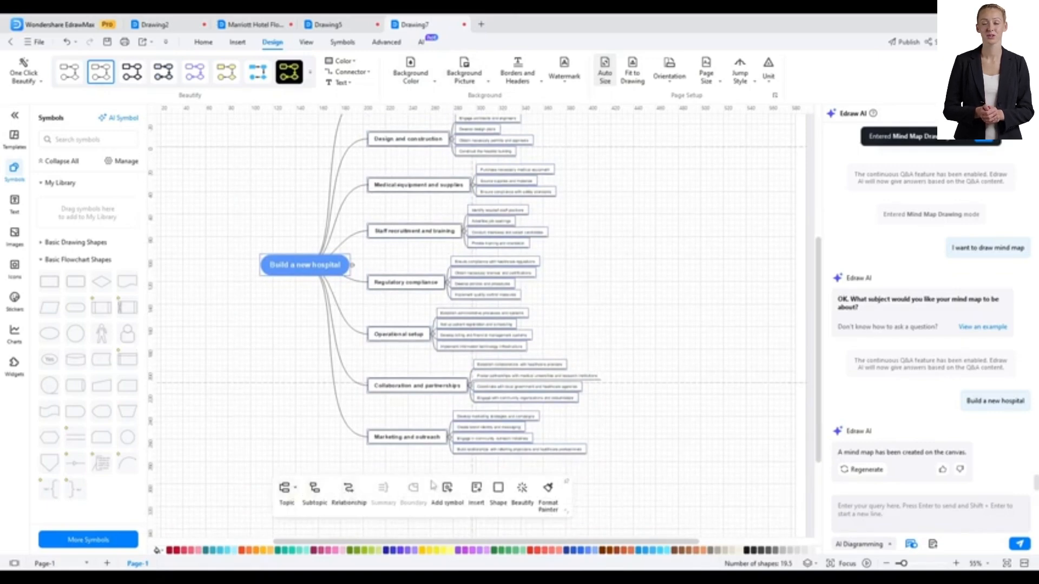
click(526, 490)
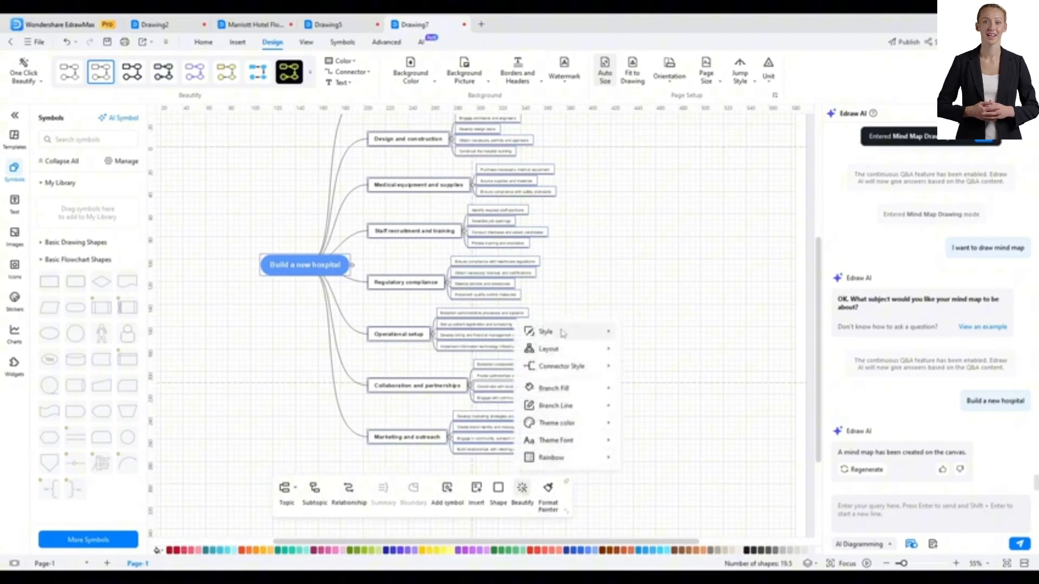
mouse_move(576, 342)
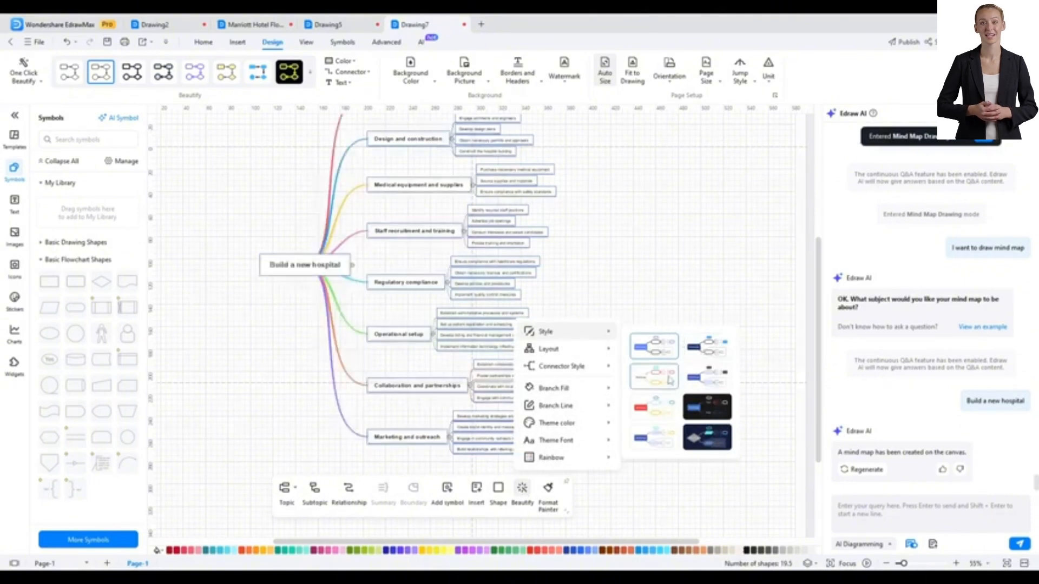
click(669, 376)
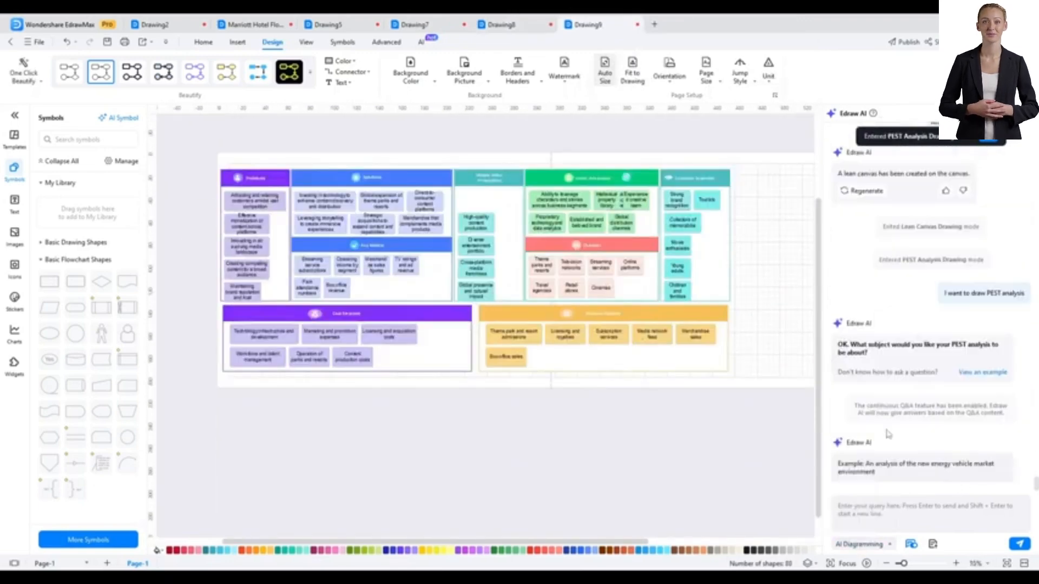
Step: Submit the PEST analysis prompt "An analysis of the new energy vehicle market environment"
click(901, 505)
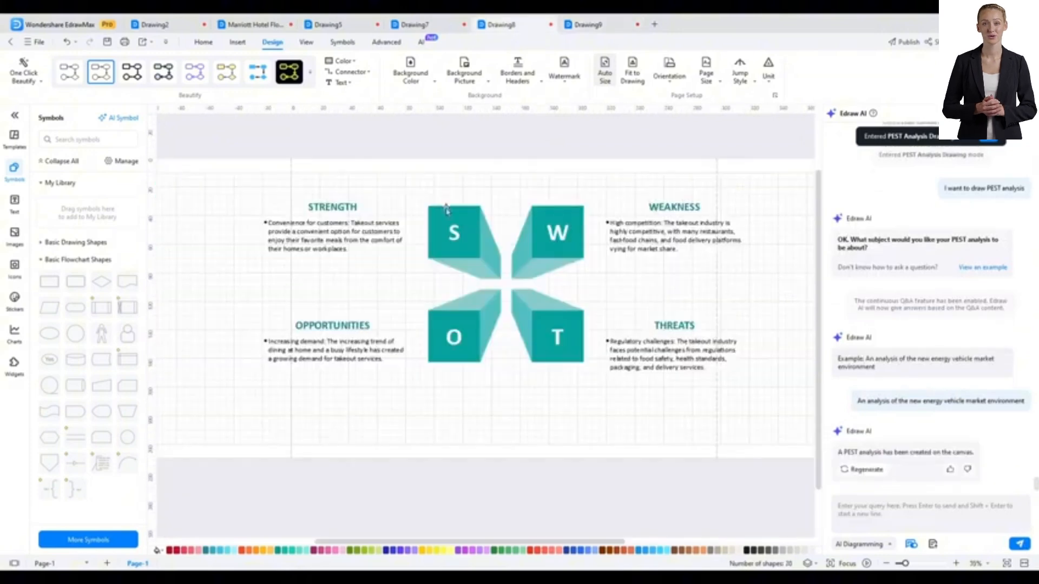
Step: Show the other file formats available for exporting the SWOT diagram
click(37, 42)
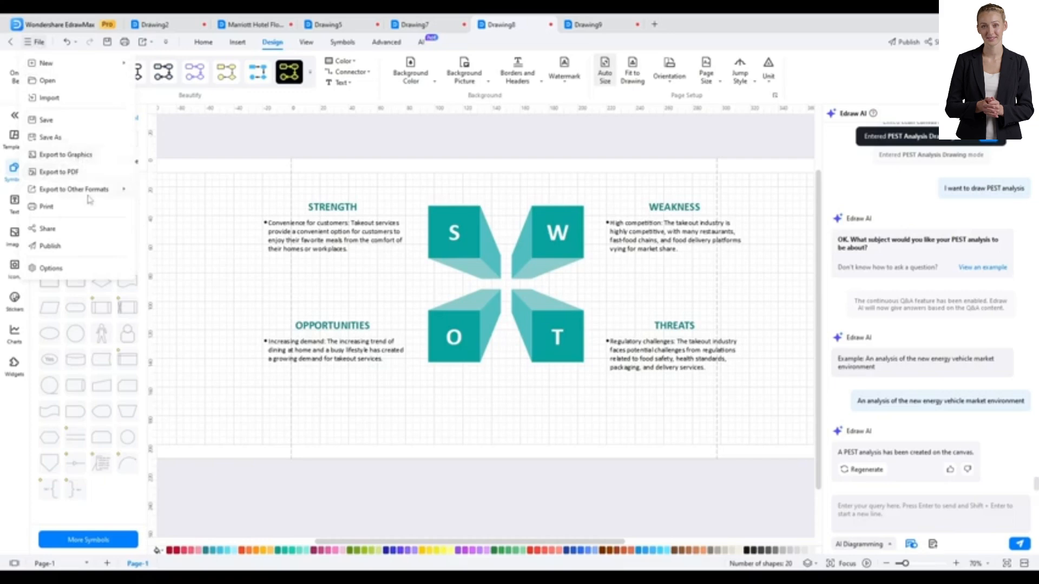
mouse_move(89, 190)
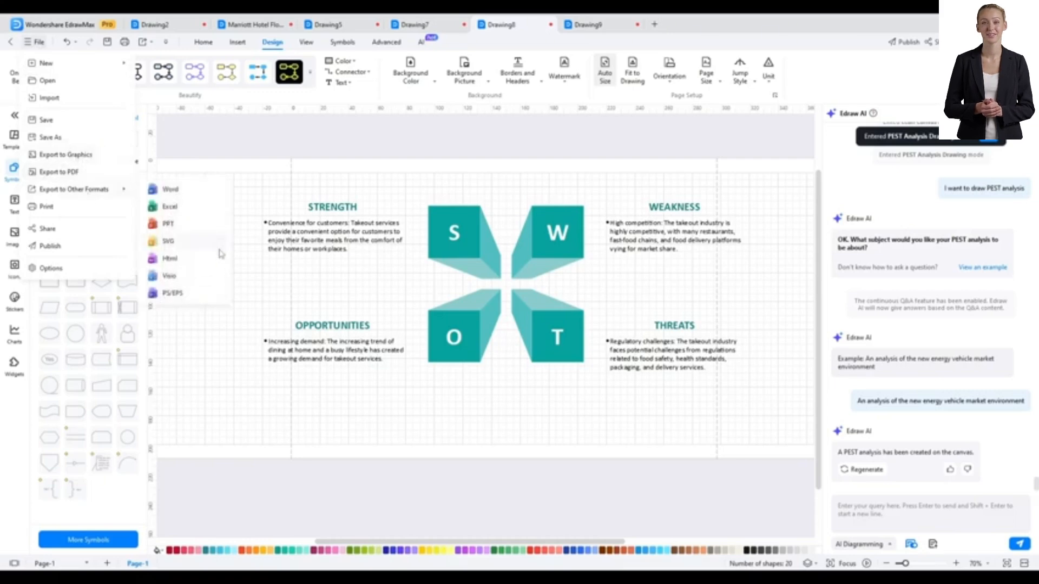
Step: Export the current page of the SWOT diagram as an Ultra HD JPG without watermarks or gridlines
click(123, 169)
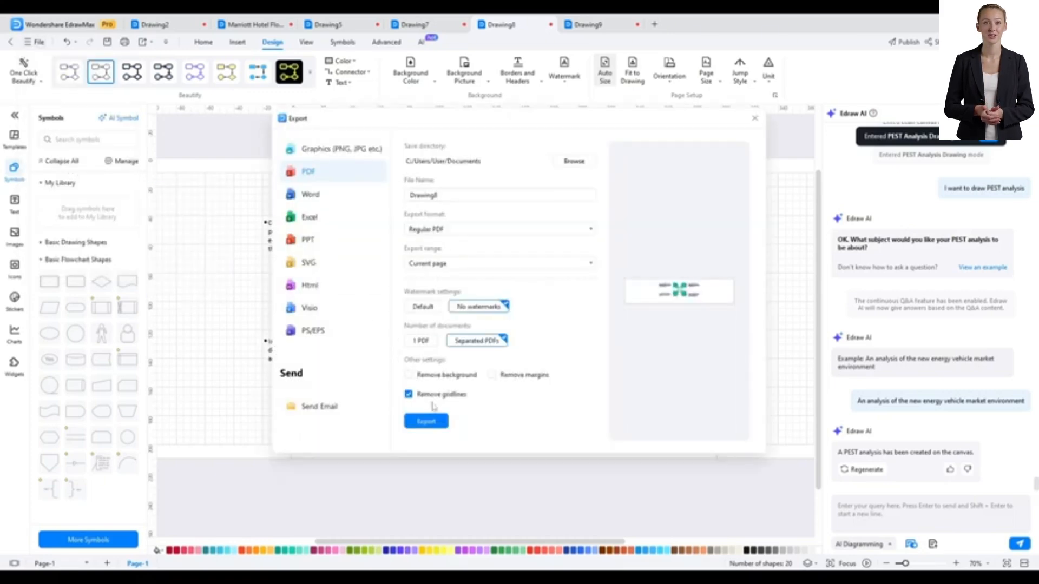
click(342, 150)
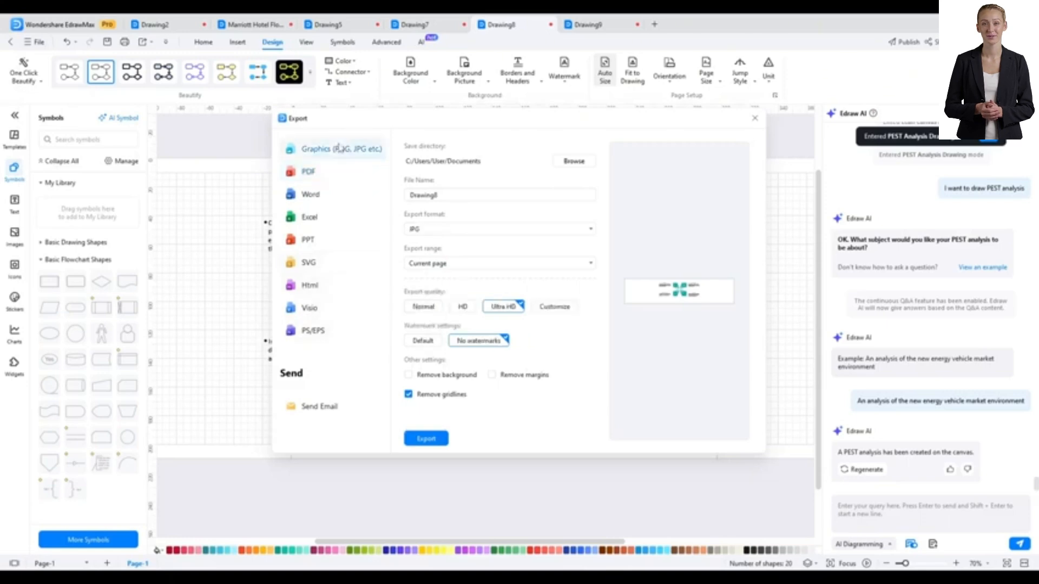
click(426, 439)
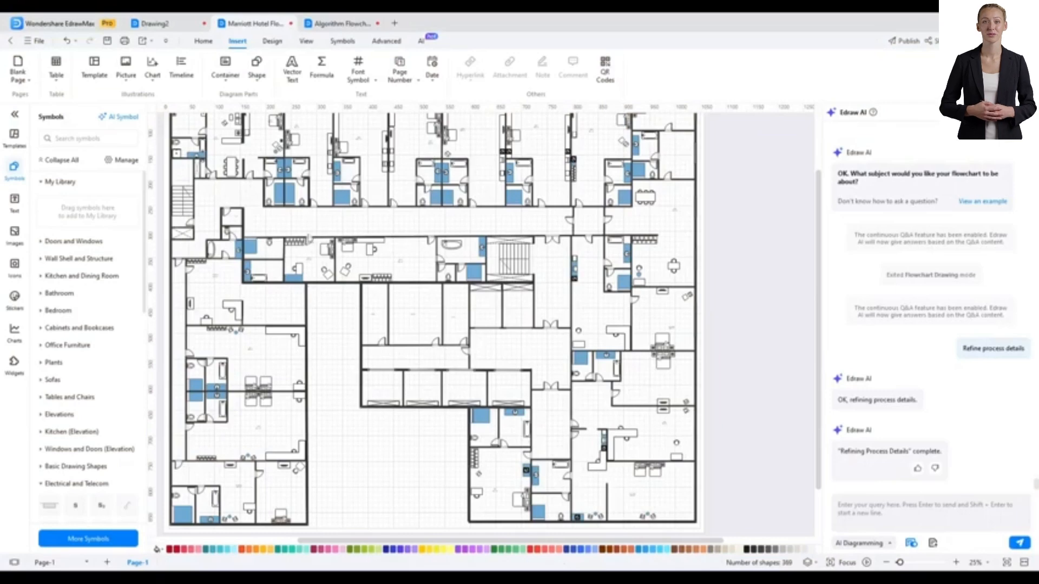
Step: Look over the Marriott hotel floor plan and show its sharing options, including inviting users by e-mail and the embed code
scroll(308, 236, up, 3)
scroll(510, 214, down, 5)
scroll(633, 272, up, 5)
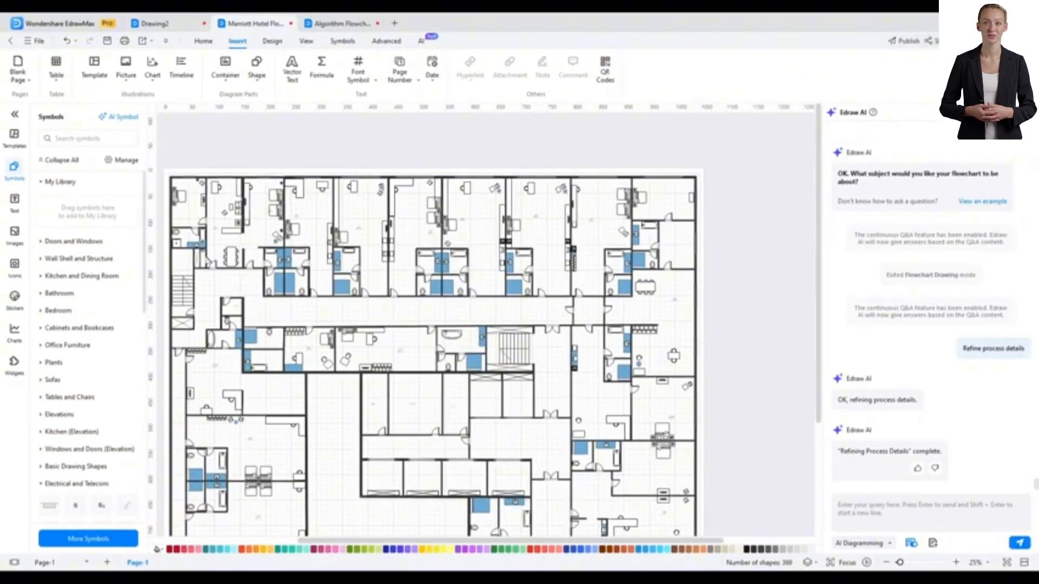
click(938, 41)
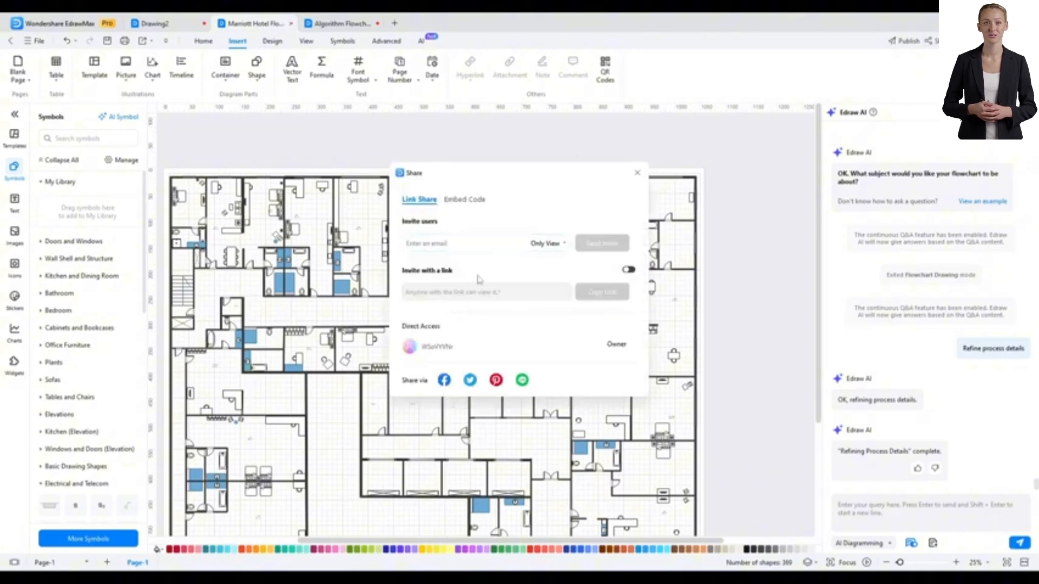
click(446, 243)
click(465, 200)
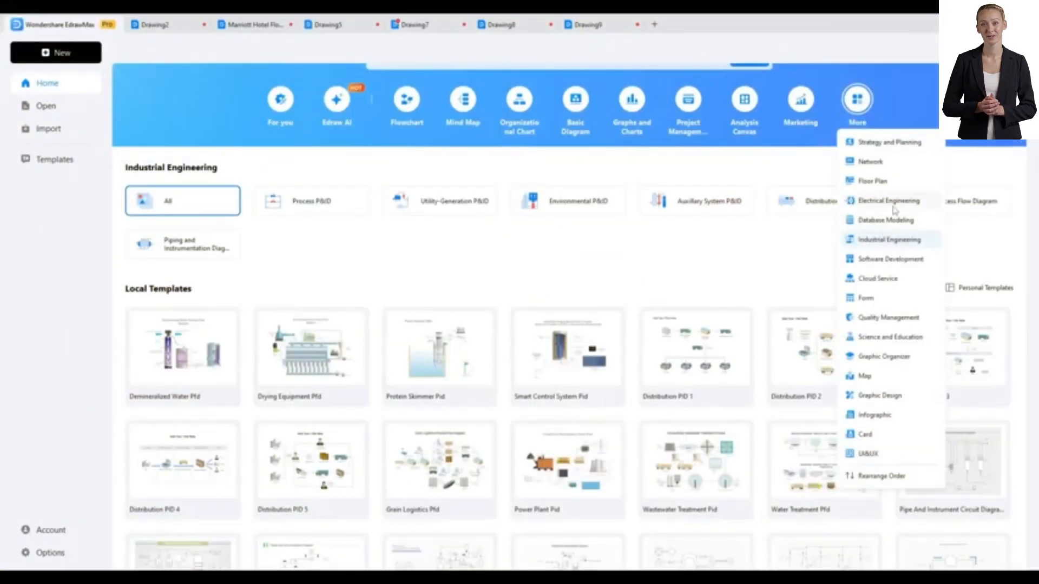
Step: Open the System Diagram 12 template from the Electrical Engineering category
click(892, 204)
scroll(331, 290, down, 10)
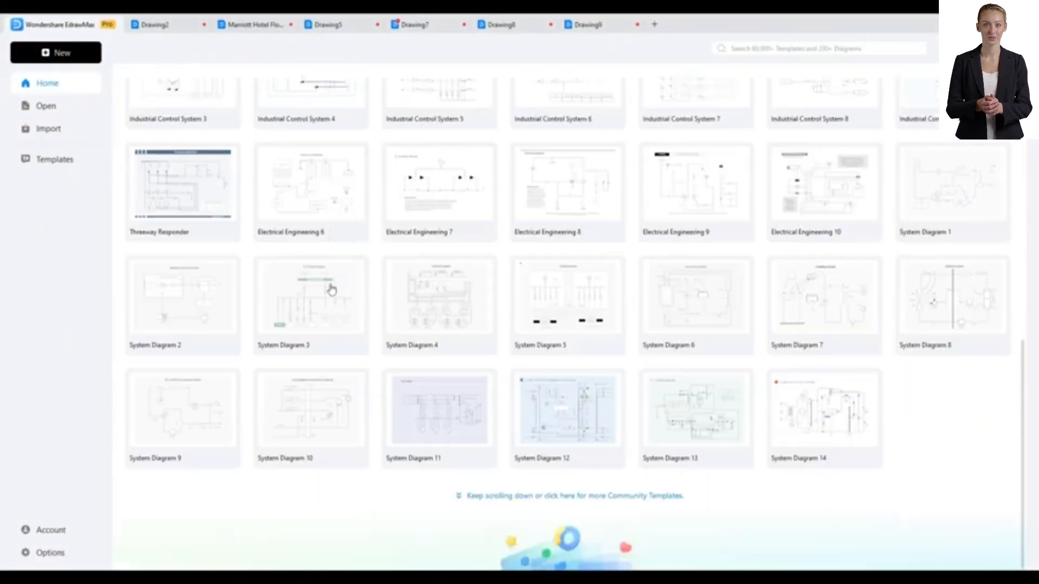
click(600, 437)
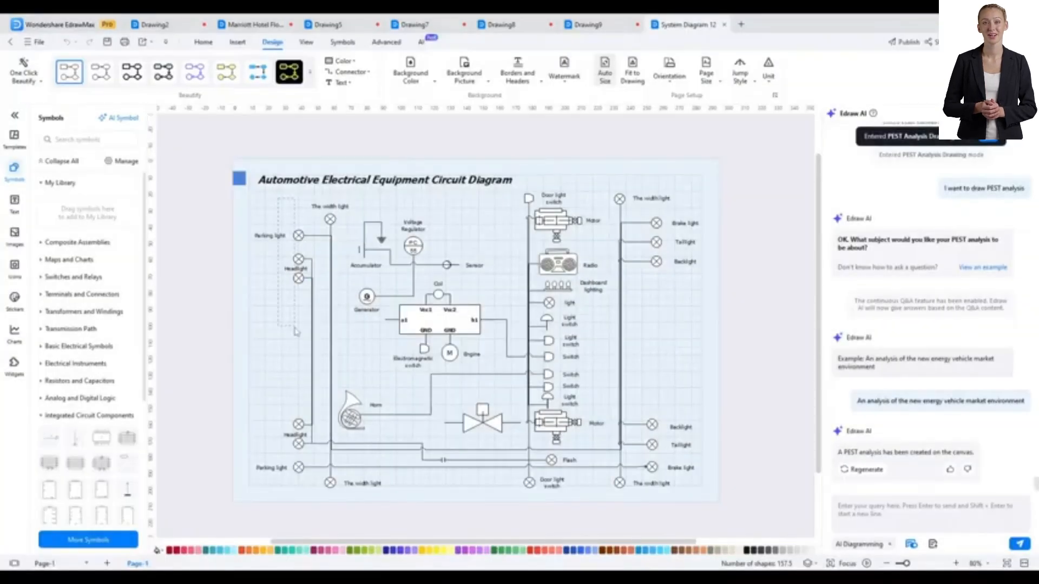
Step: Apply a different beautify style to the automotive electrical equipment circuit diagram
drag(295, 328, 769, 499)
click(674, 360)
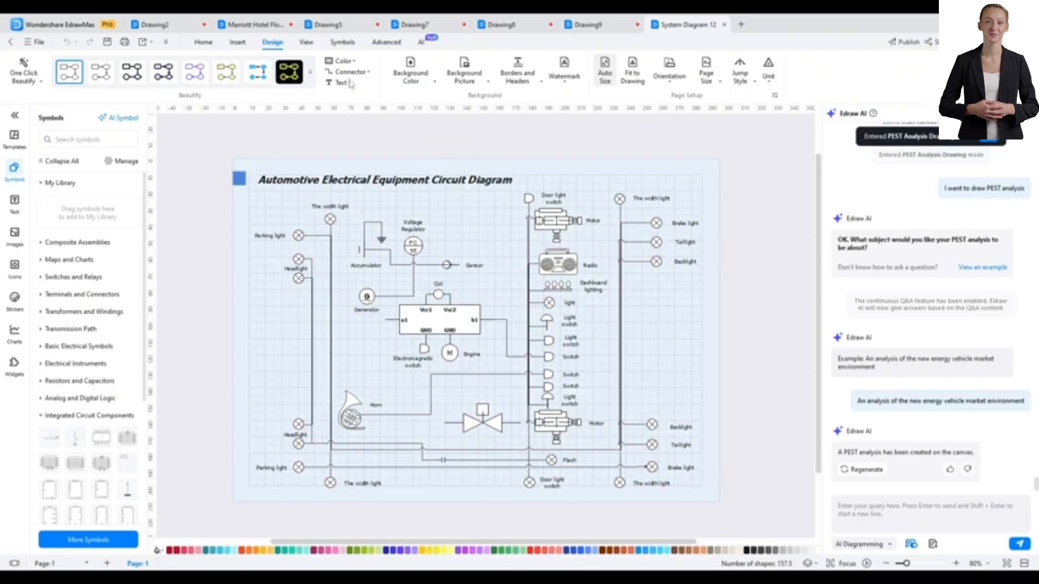
click(174, 73)
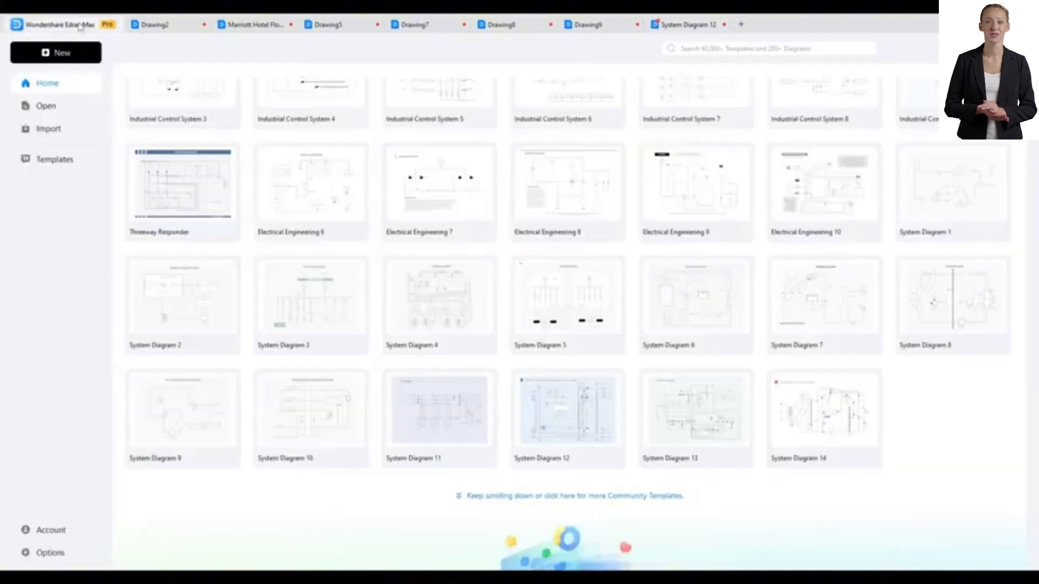
Step: Open the Business Infographic 3 template from the Infographic category and view it down to the page's lower edge
scroll(563, 190, up, 15)
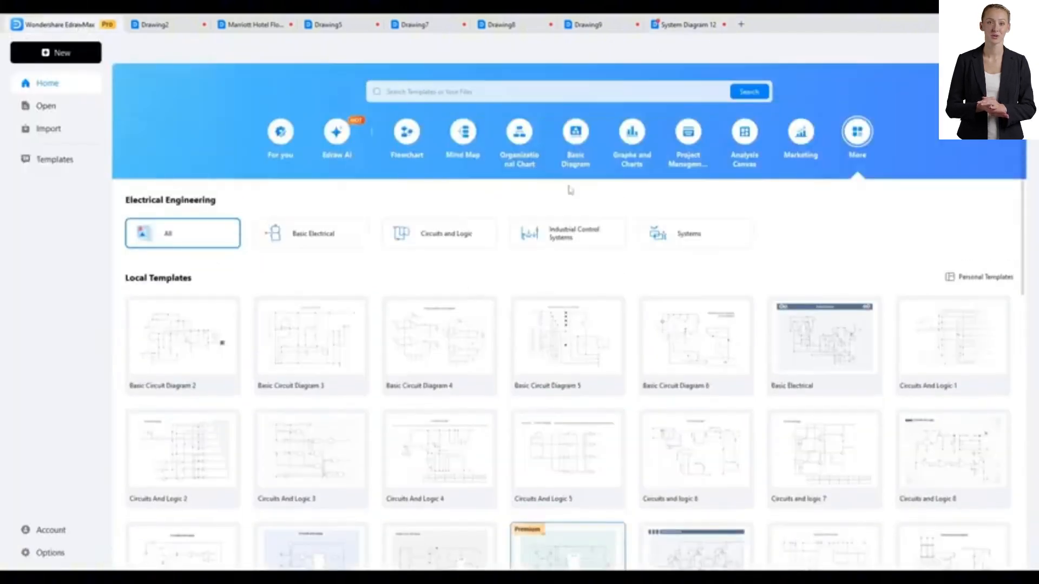
click(857, 132)
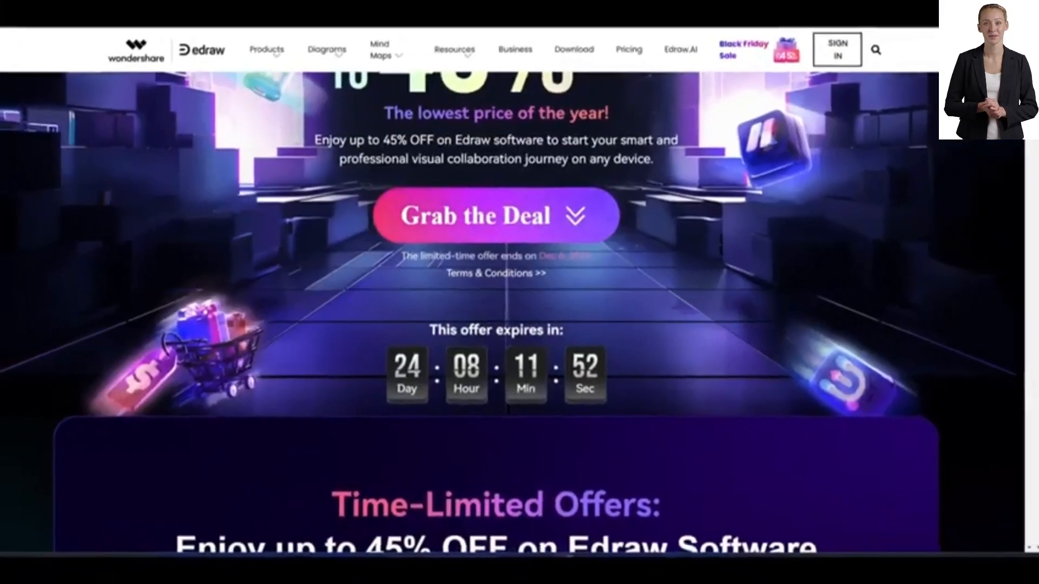
scroll(749, 319, down, 4)
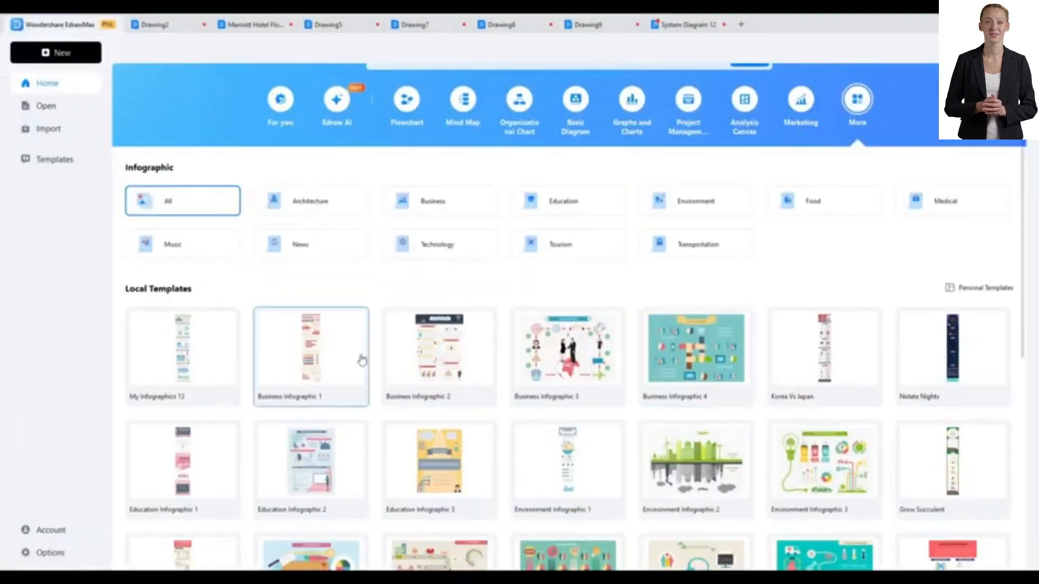
scroll(362, 360, down, 2)
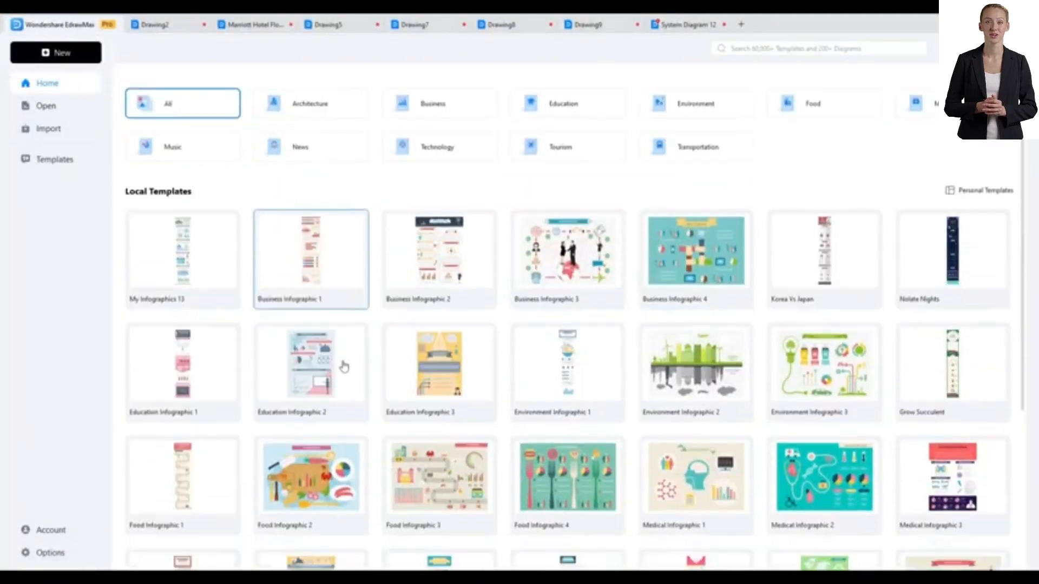
click(494, 276)
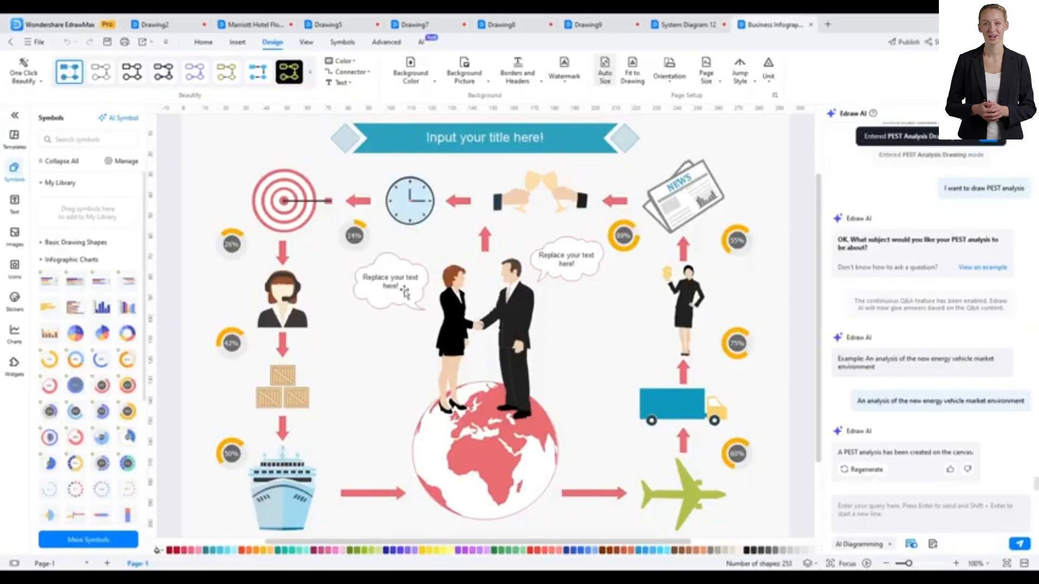
scroll(522, 323, down, 3)
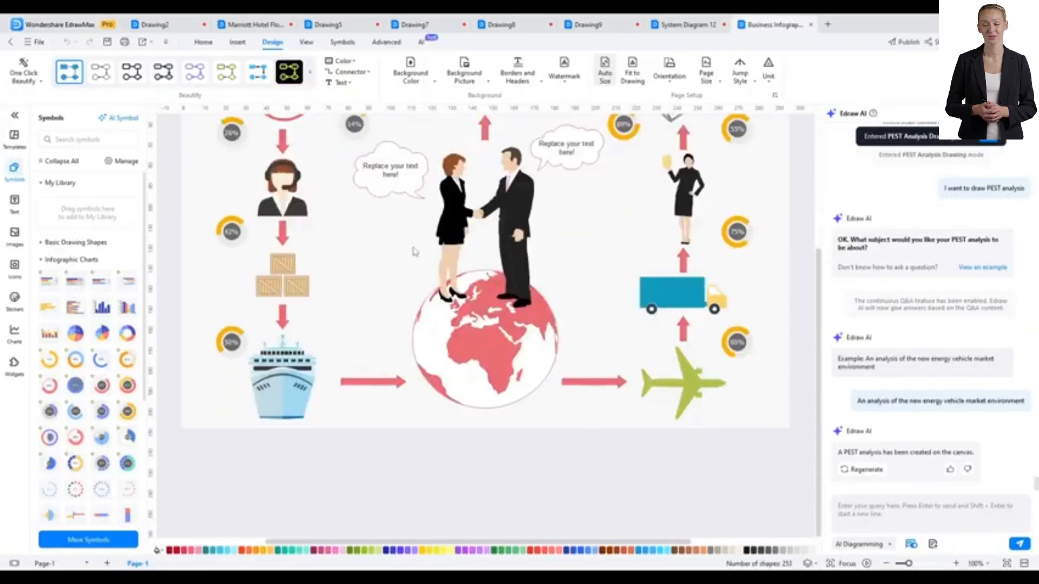